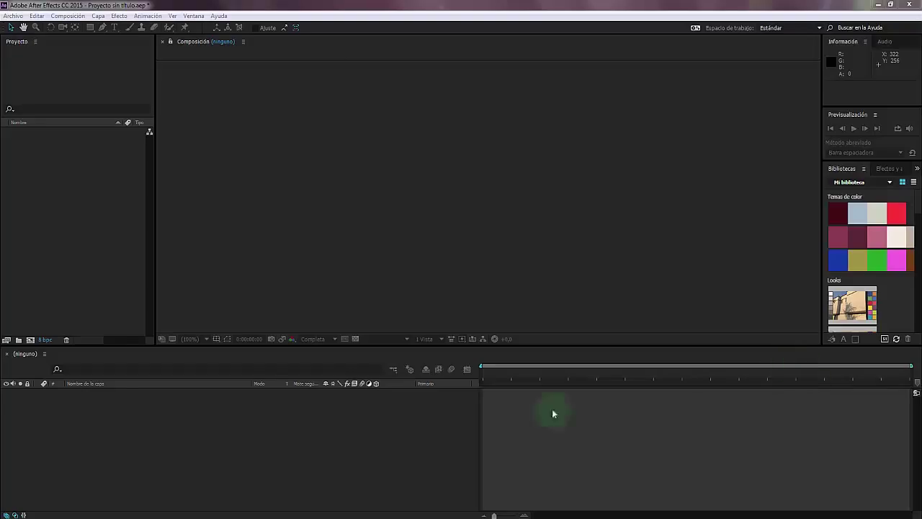
Create a new composition using the NTSC DV pantalla ancha preset.
click(30, 340)
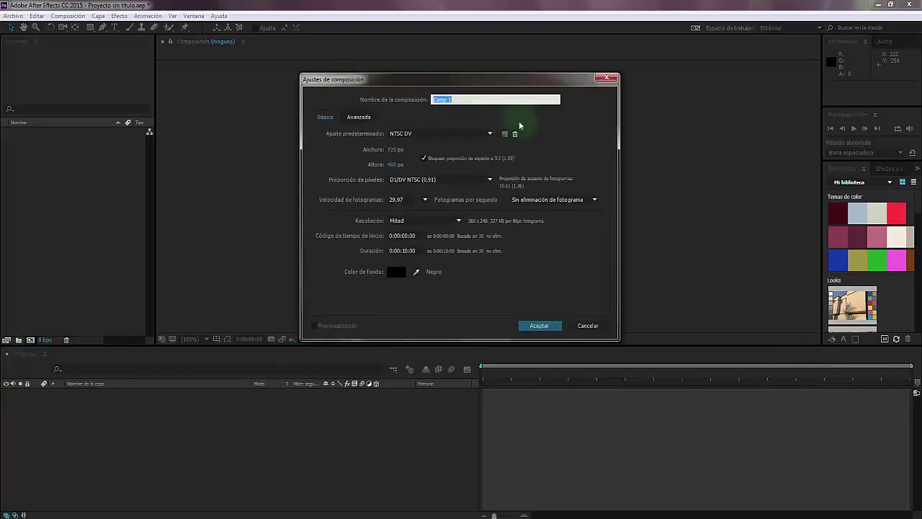
click(488, 136)
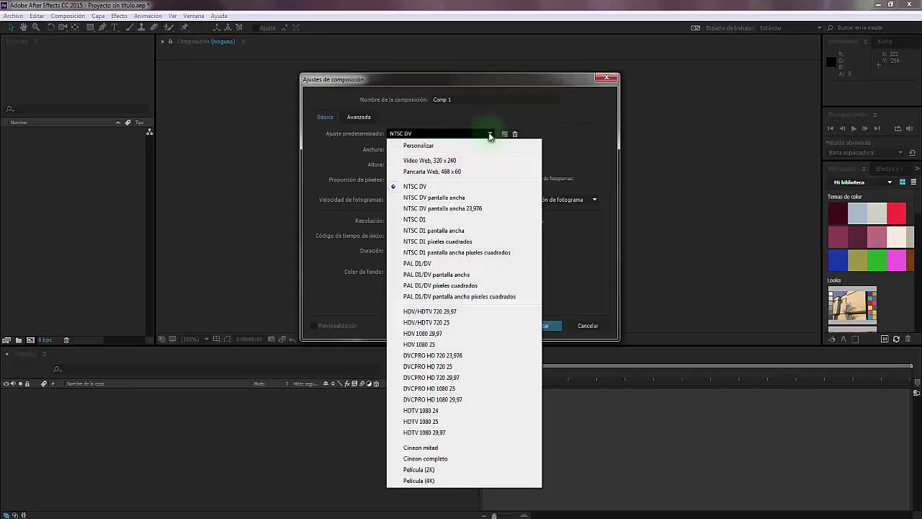
click(461, 200)
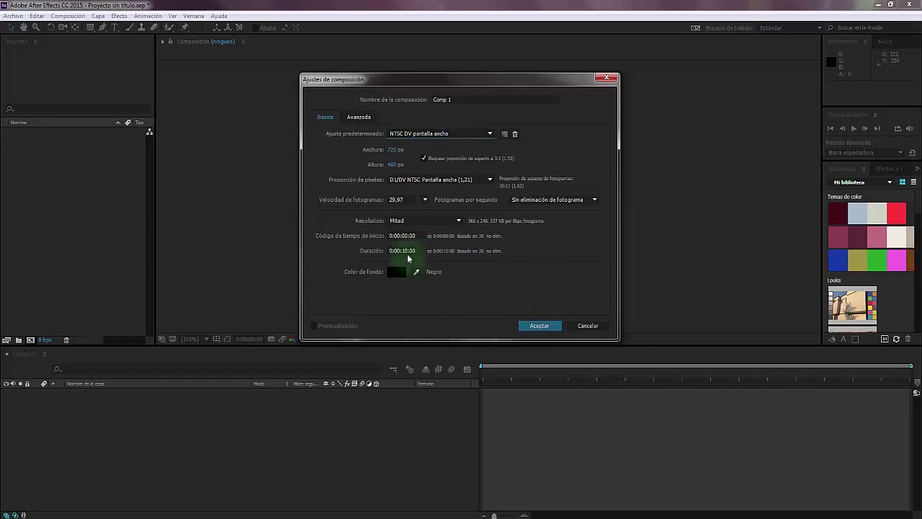
click(538, 326)
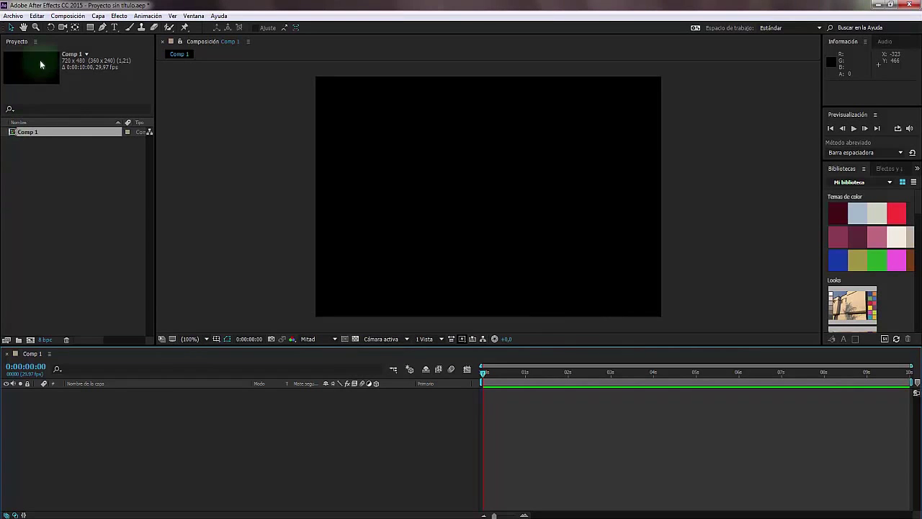
Draw a green square with the Rectangle tool in the upper-left area of the composition and deselect its layer.
click(90, 27)
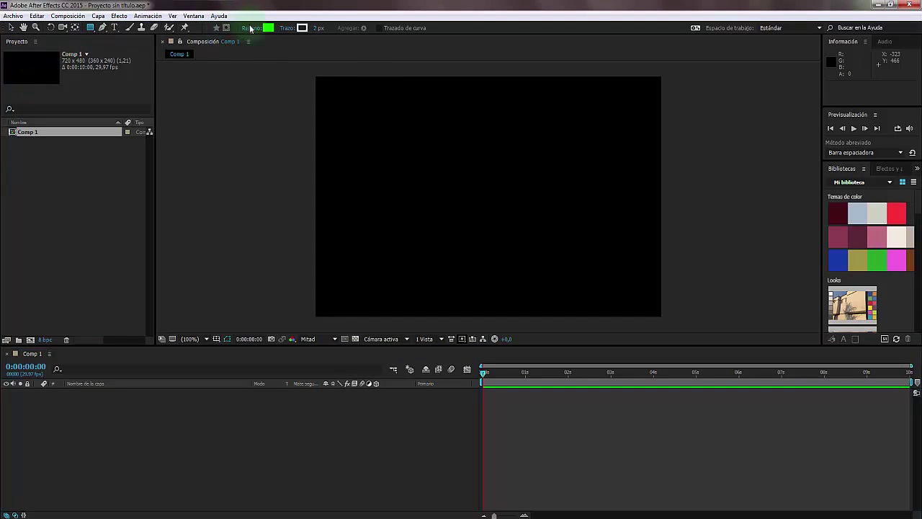
mouse_move(342, 105)
mouse_down()
mouse_move(382, 173)
mouse_move(405, 165)
mouse_up()
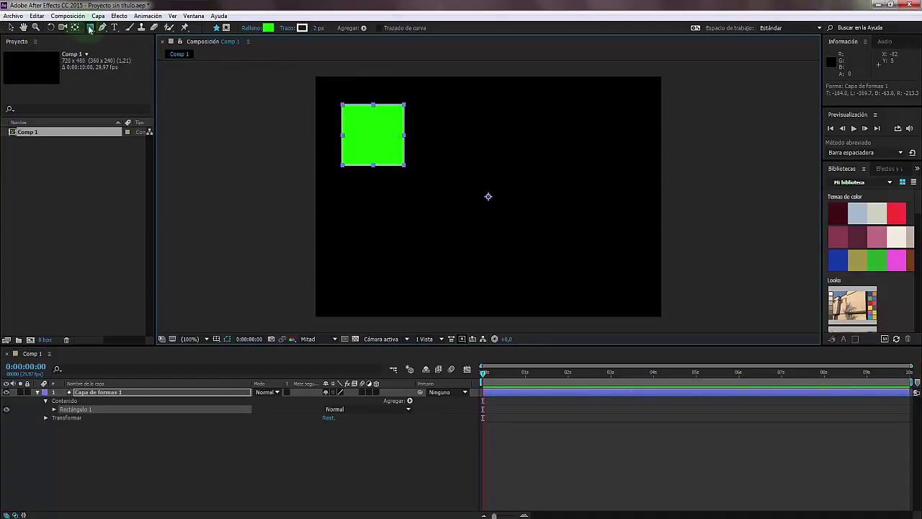
click(116, 470)
Draw a circle with the Ellipse tool to the right of the green square, using the red fill FF0000.
drag(91, 27, 131, 51)
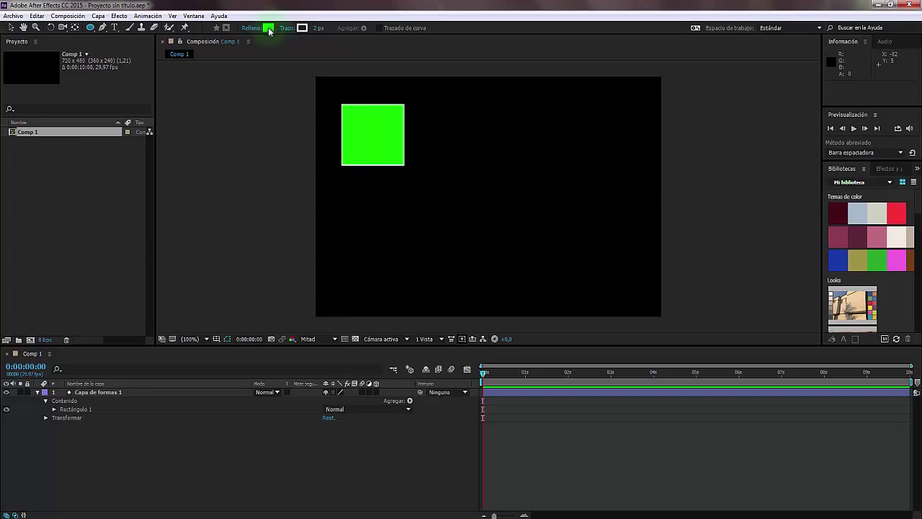
click(268, 27)
drag(239, 266, 252, 212)
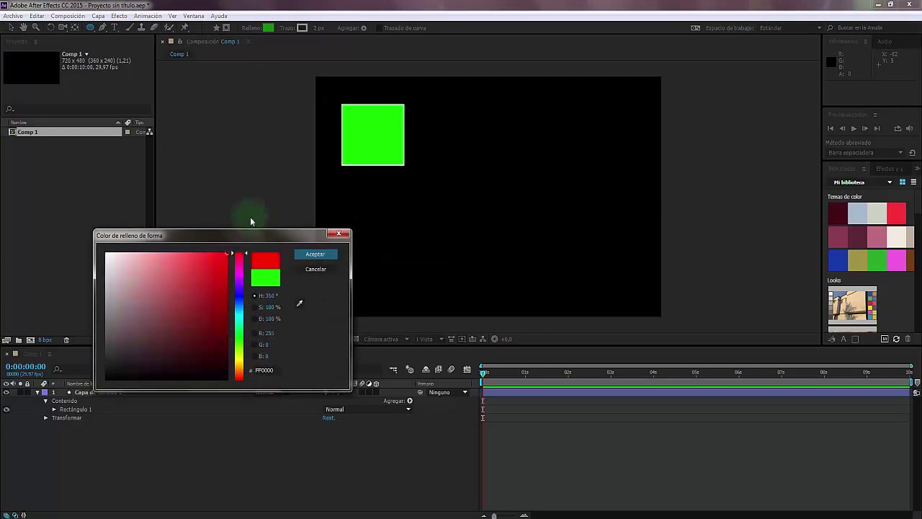
click(315, 254)
drag(509, 153, 569, 211)
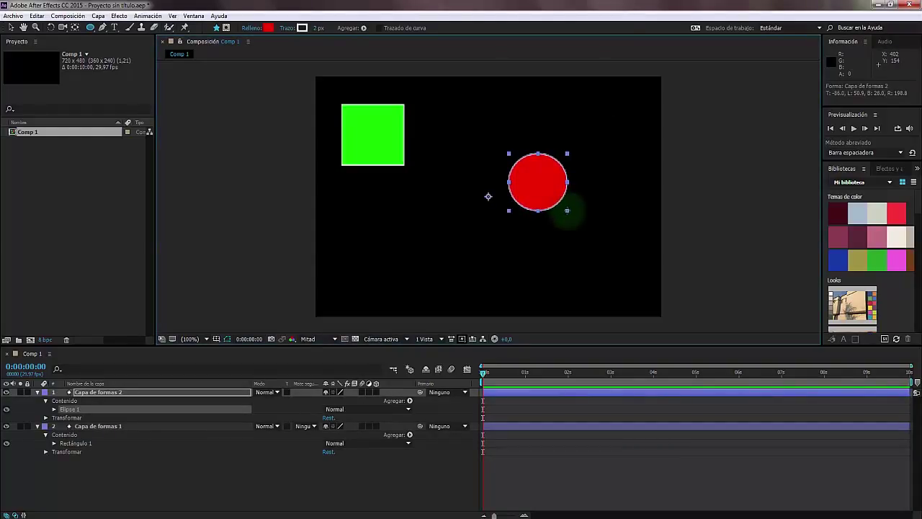
Rename the red circle's shape layer as circulo.
click(11, 29)
click(106, 393)
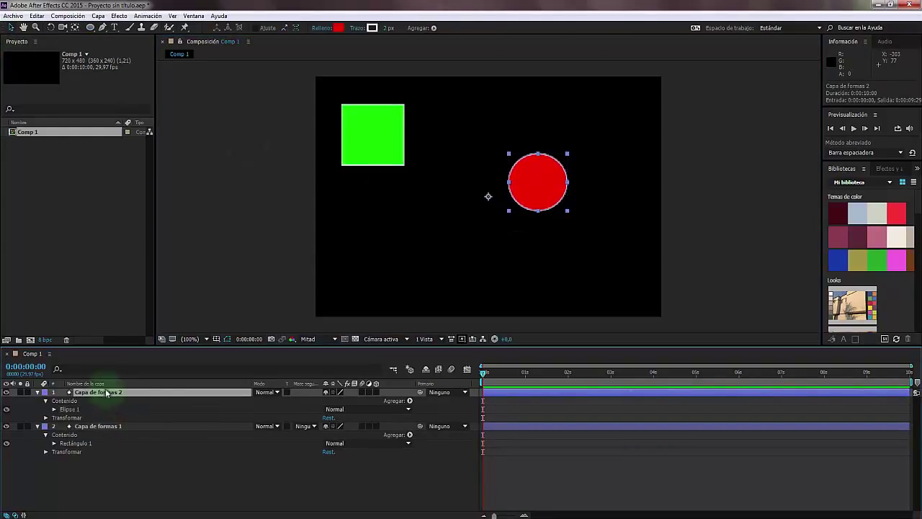
key(Return)
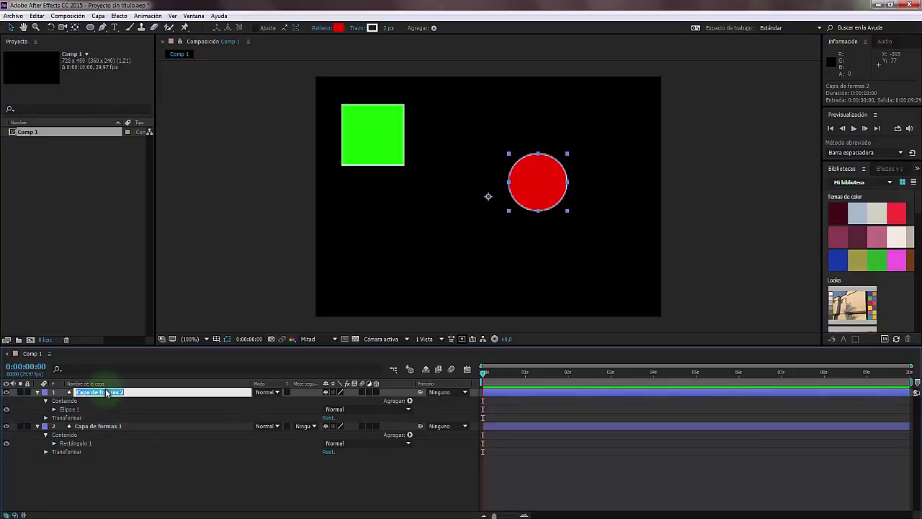
text(Circulo)
key(Return)
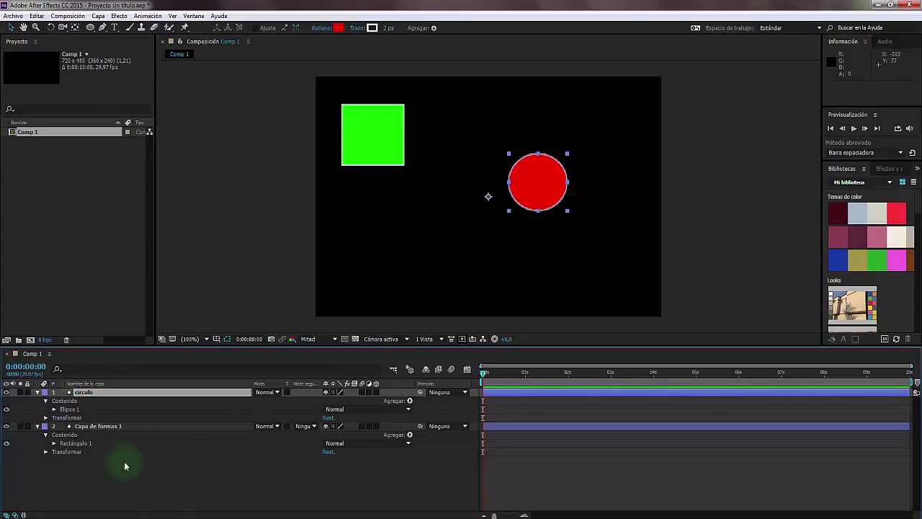
Rename the green square's shape layer as cuadrado.
click(105, 430)
key(Return)
text(cuad)
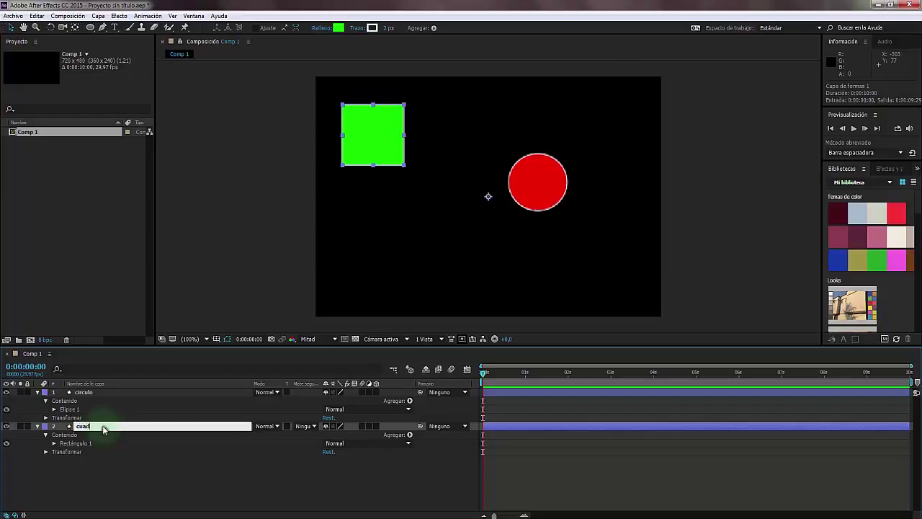
text(rado)
key(Return)
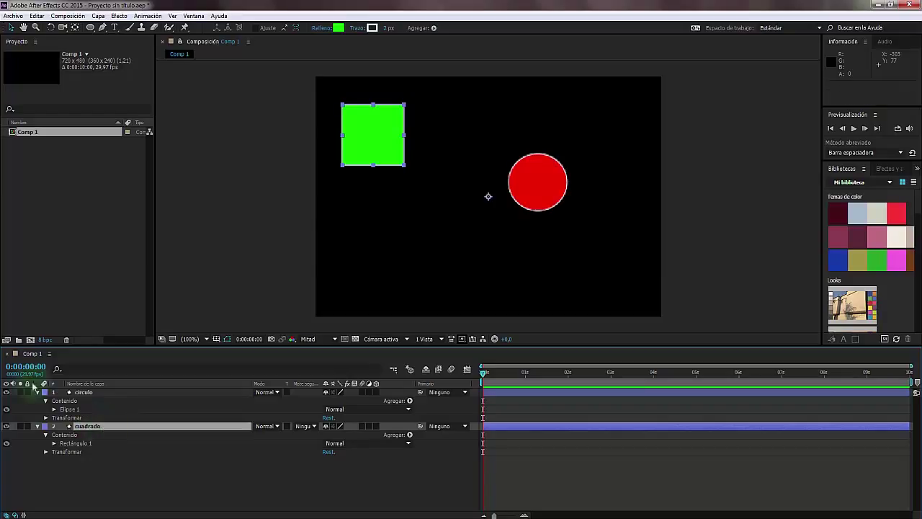
Collapse the properties of the cuadrado and circulo layers in the timeline.
click(35, 427)
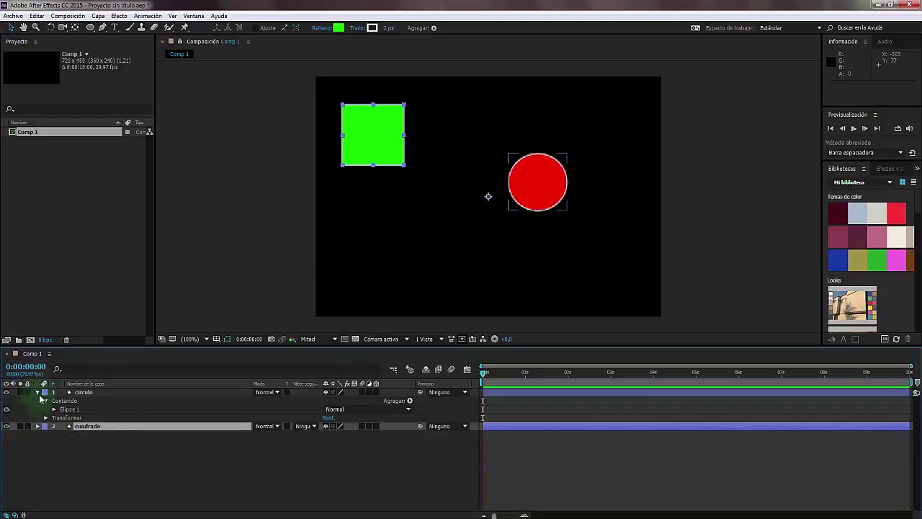
click(38, 393)
click(108, 449)
click(103, 400)
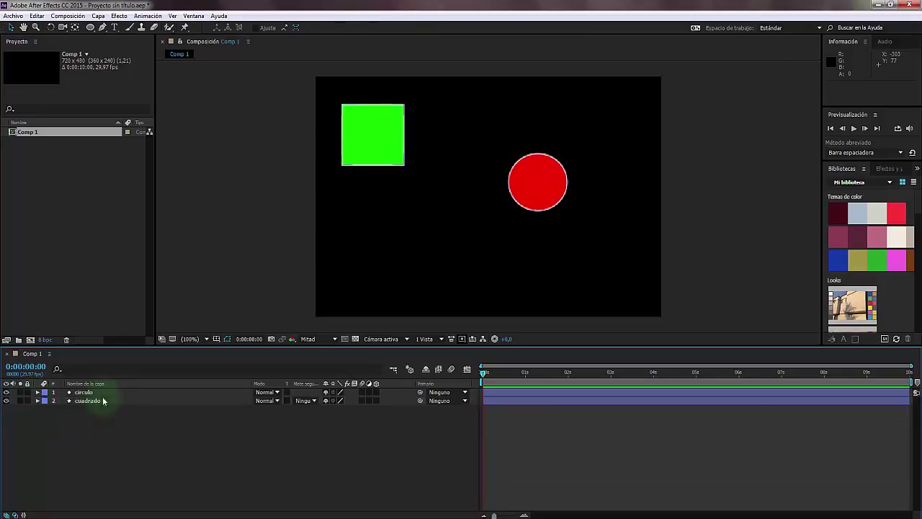
click(94, 392)
click(111, 421)
Reveal only the Rotation property of the circulo layer, try rotating it to -2°, and undo that rotation.
click(84, 393)
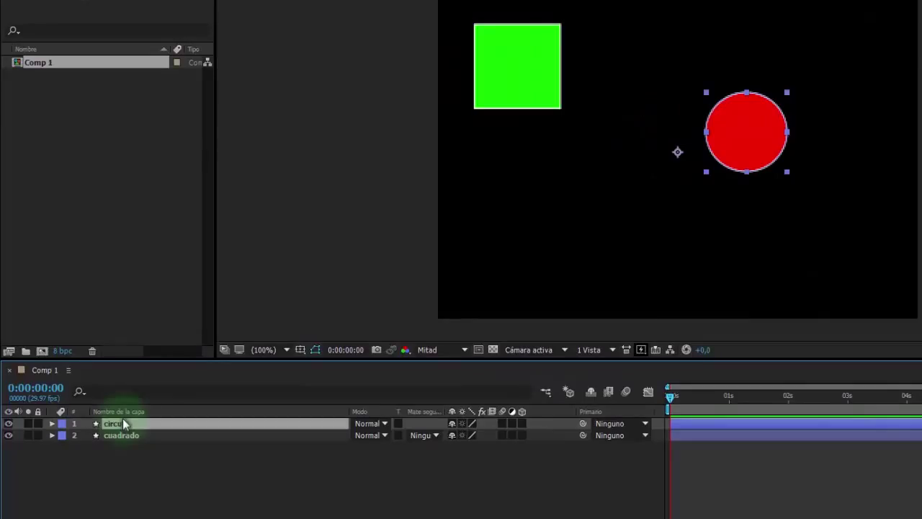
key(r)
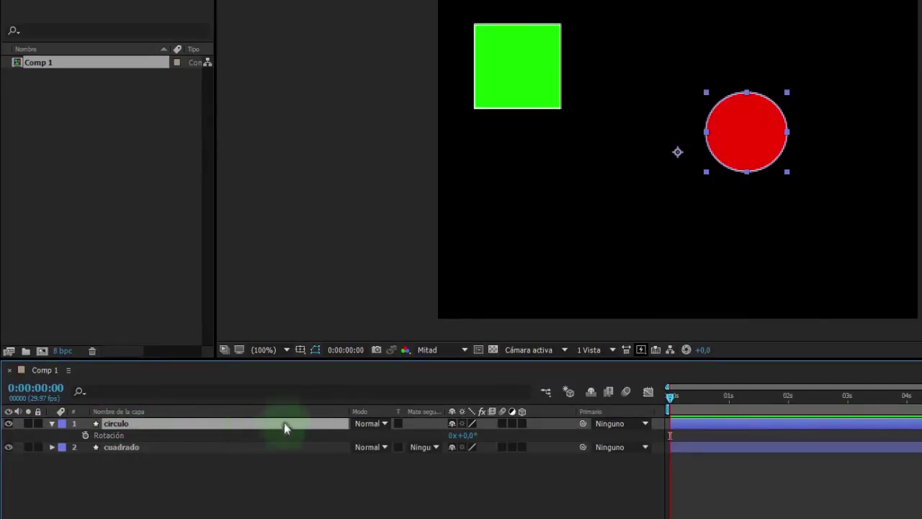
mouse_move(465, 436)
mouse_down()
mouse_move(496, 440)
mouse_move(461, 436)
mouse_up()
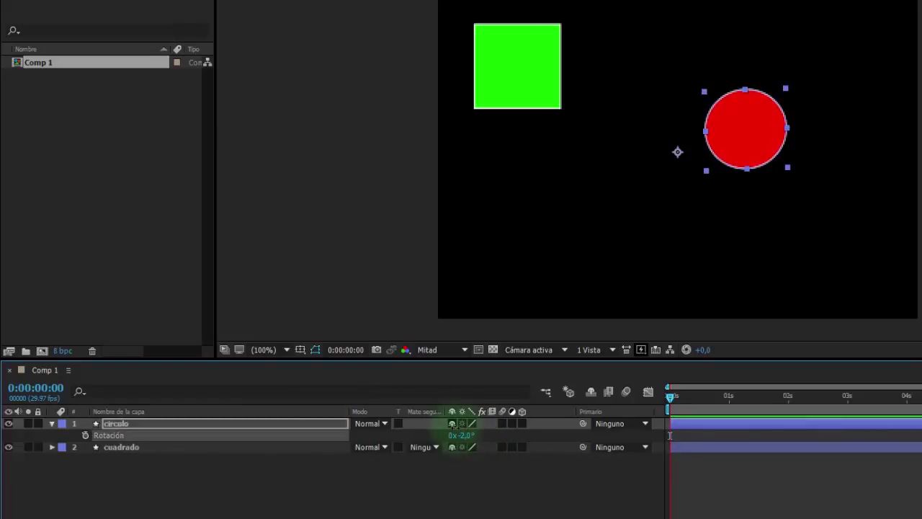
key(ctrl+z)
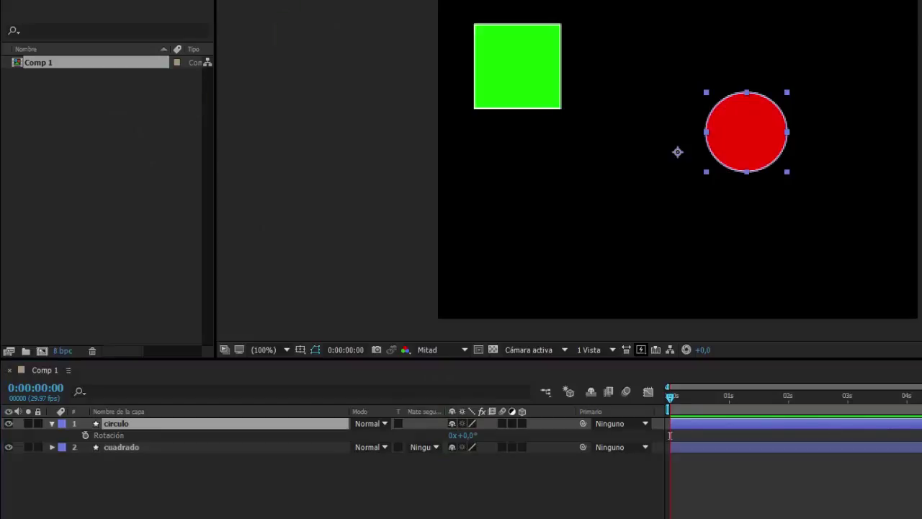
Center the circulo layer's anchor point on the red circle and rotate the layer to -103°.
drag(677, 151, 793, 133)
key(ctrl+alt+Home)
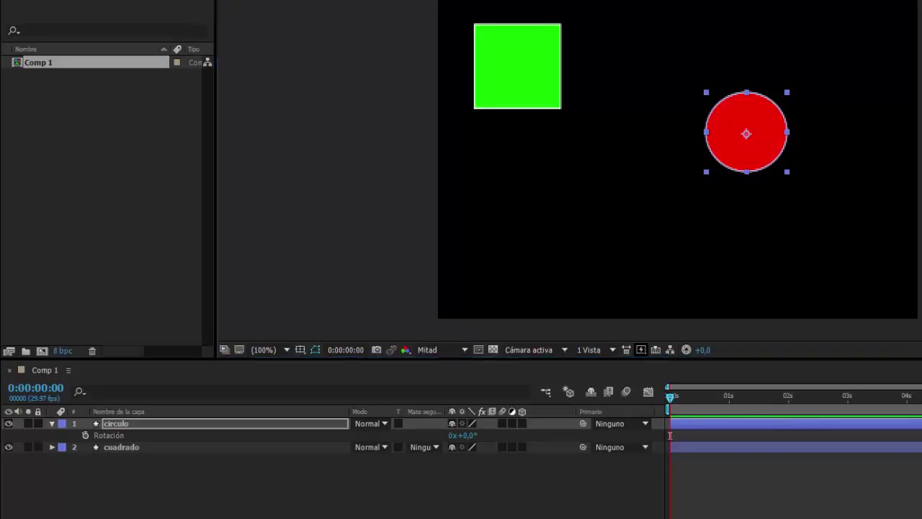
drag(464, 436, 430, 445)
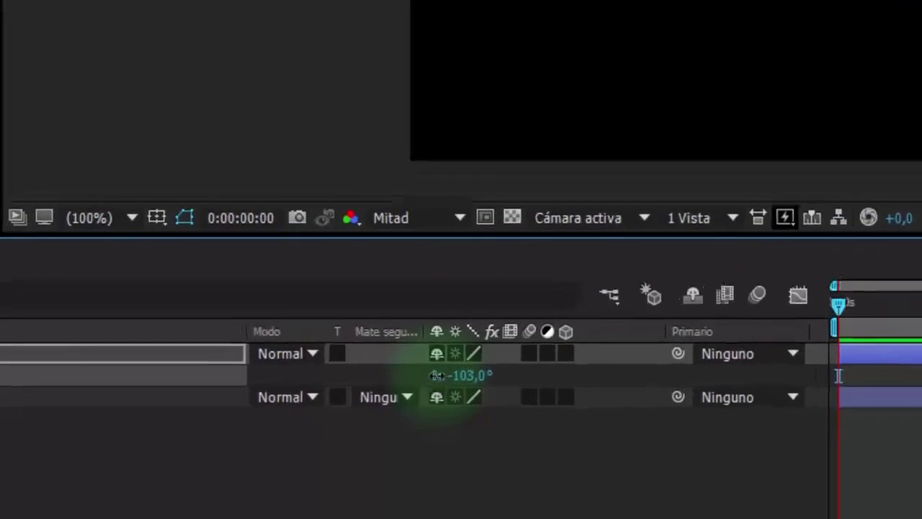
Set the circulo layer's rotation to 360 degrees.
click(450, 436)
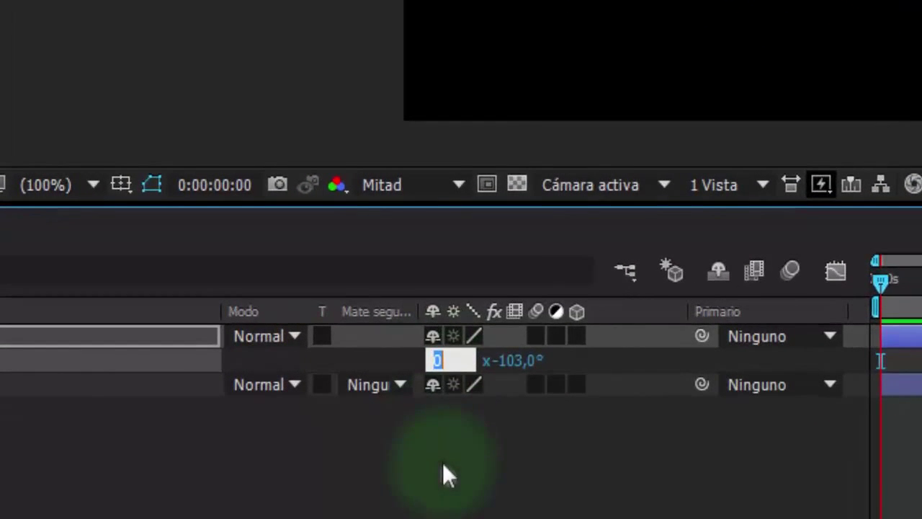
click(501, 371)
click(469, 360)
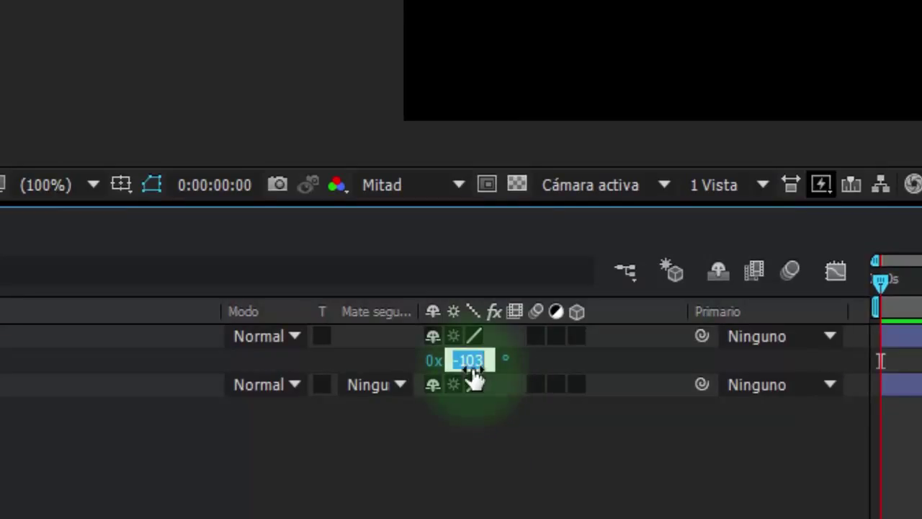
text(360)
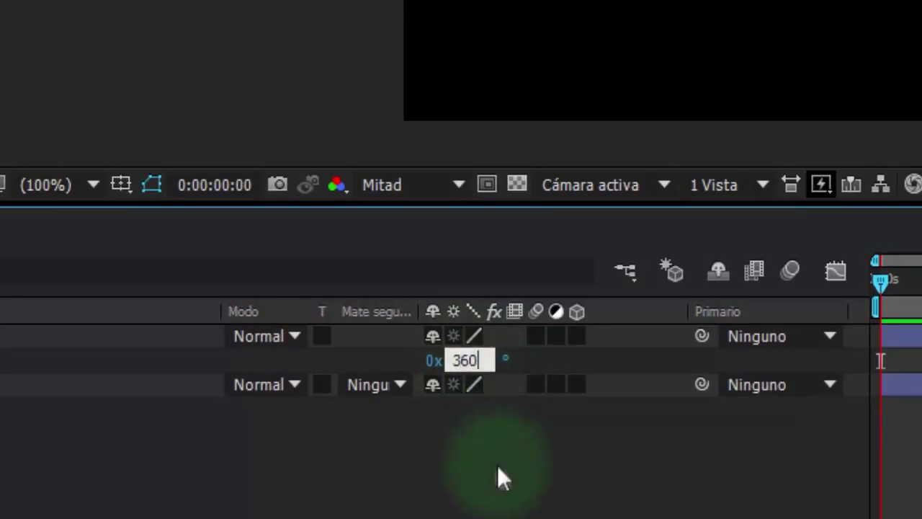
key(Return)
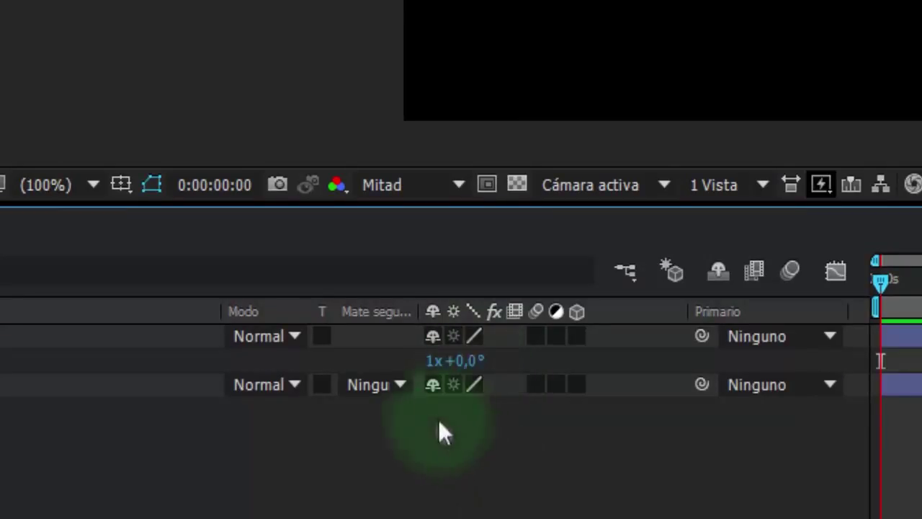
Set the circulo layer's rotation to 720 degrees.
click(470, 361)
text(720)
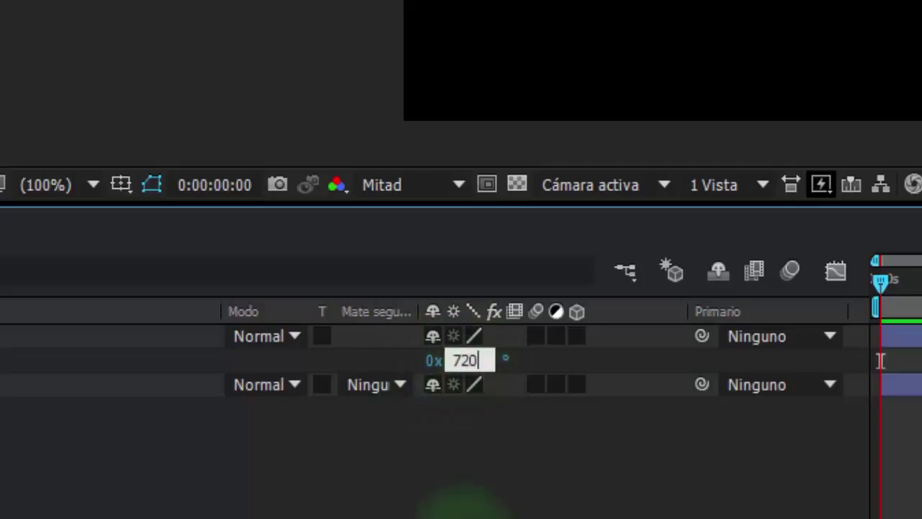
key(Return)
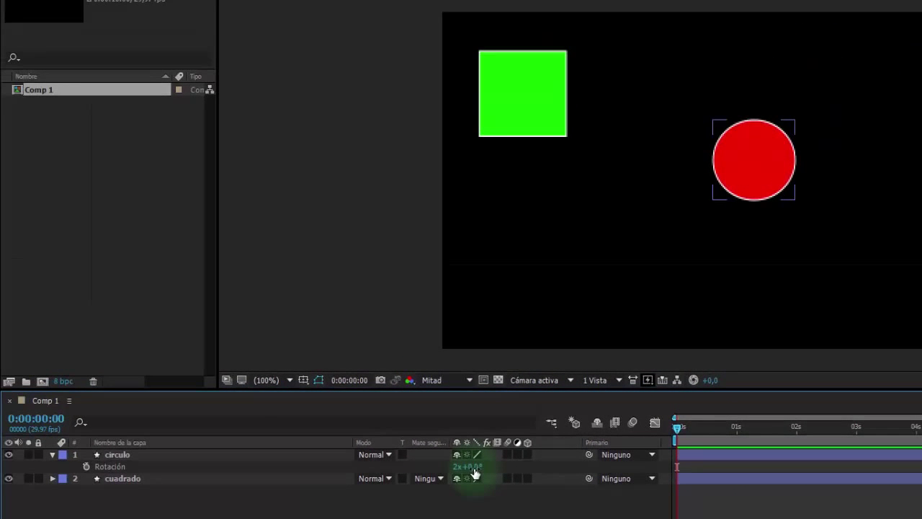
Reveal only the Opacity property of the circulo layer and try adjusting it, leaving it at 100%.
key(t)
key(t)
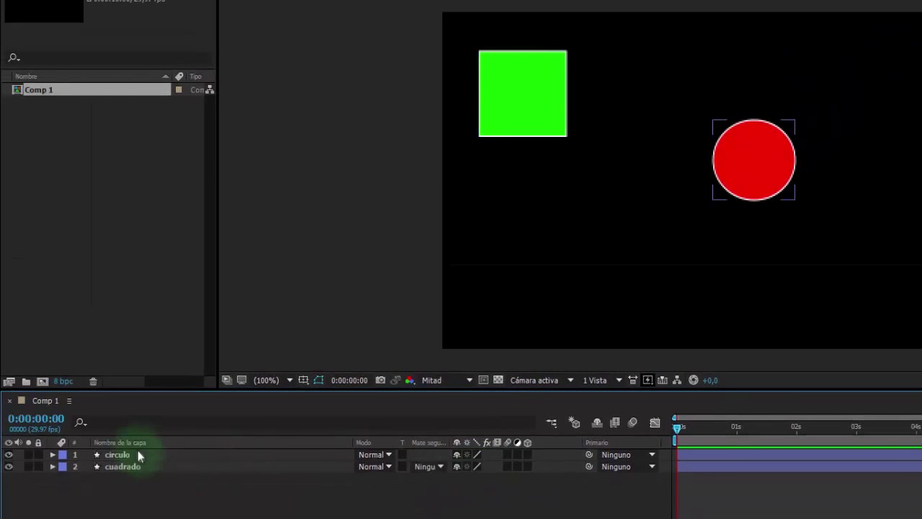
click(138, 455)
key(t)
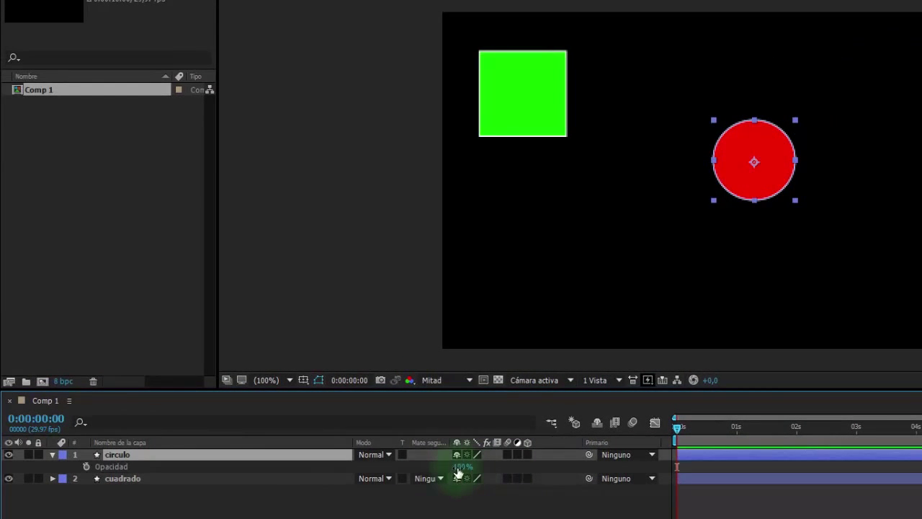
drag(548, 467, 678, 467)
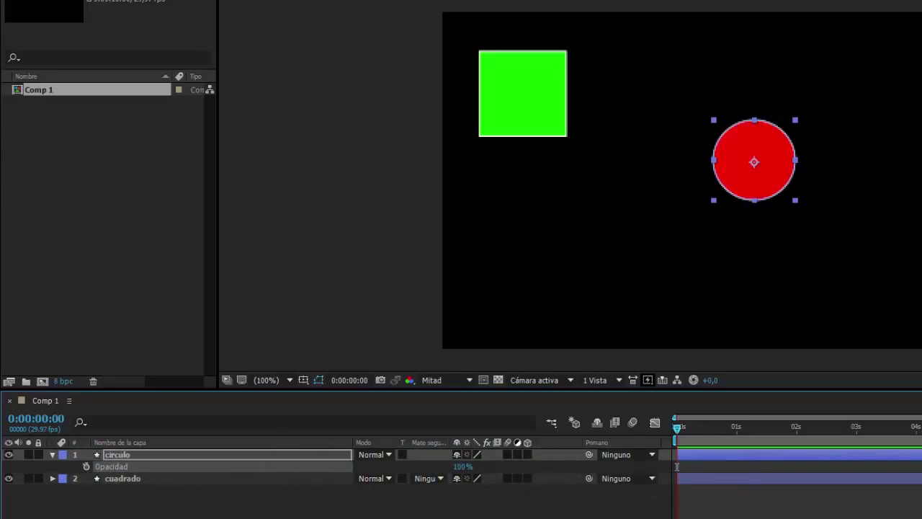
Reveal the circulo layer's anchor point, adjust its values so the circle shifts slightly, and hide the property again.
click(124, 456)
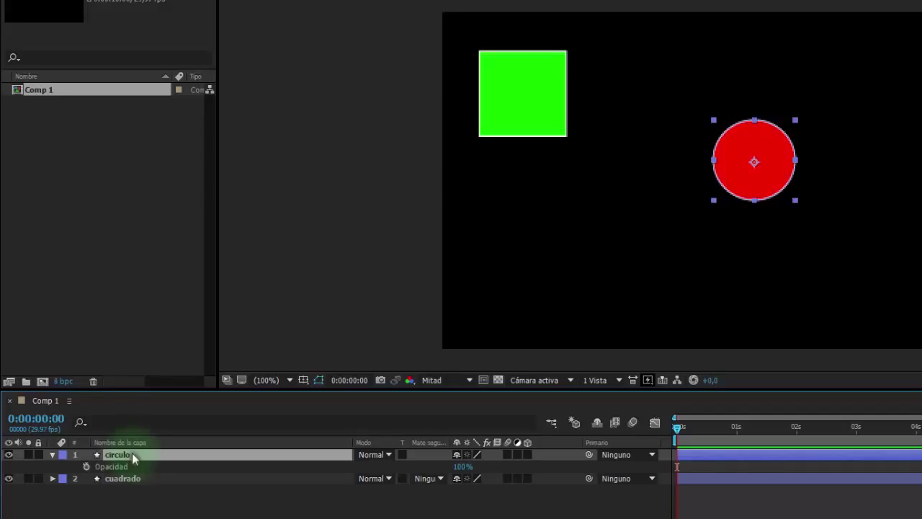
key(a)
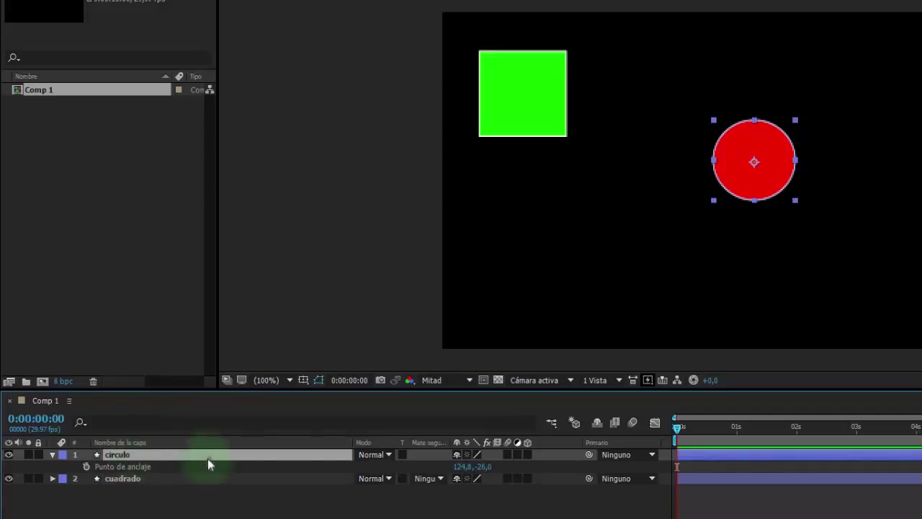
mouse_move(490, 472)
mouse_down()
mouse_move(514, 467)
mouse_move(484, 465)
mouse_move(495, 465)
mouse_move(488, 476)
mouse_move(488, 467)
mouse_move(449, 477)
mouse_move(519, 469)
mouse_move(487, 476)
mouse_move(494, 454)
mouse_move(502, 468)
mouse_up()
key(a)
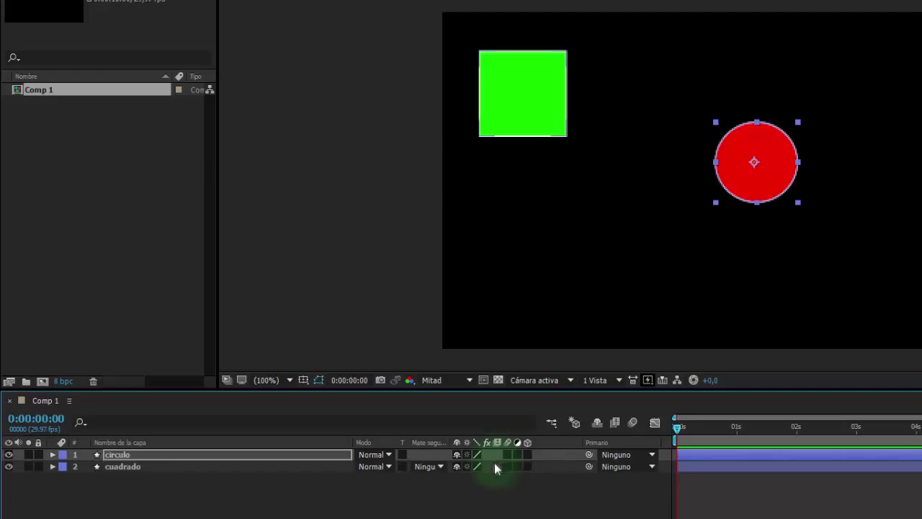
Move the circulo layer to position 425, 251 and scale it uniformly to 170%.
key(p)
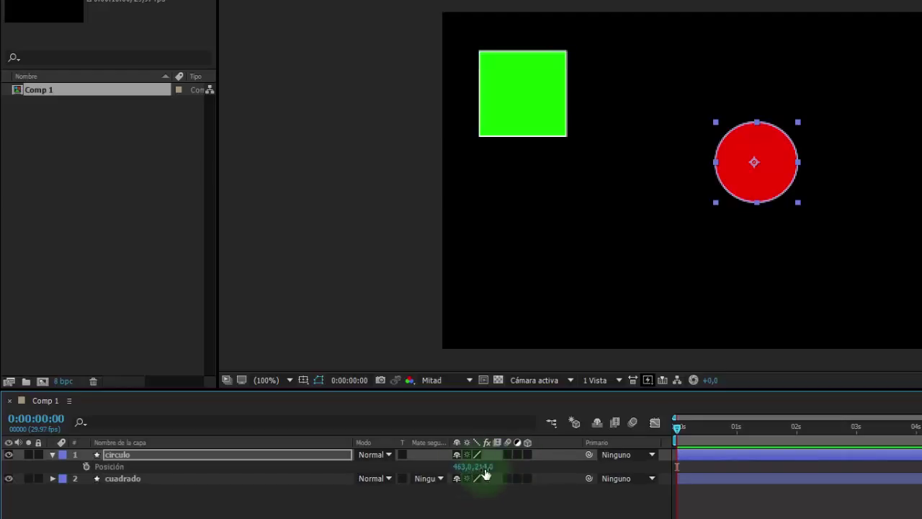
drag(486, 473, 433, 469)
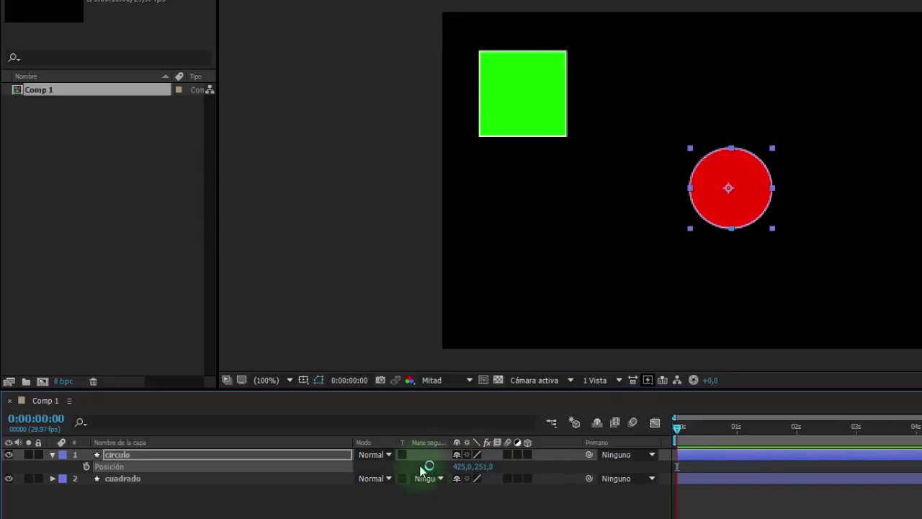
key(s)
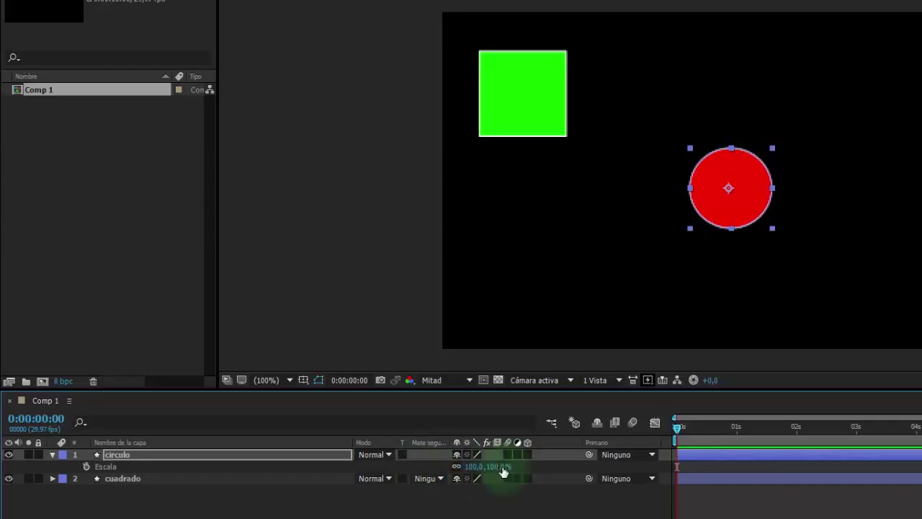
drag(497, 472, 473, 474)
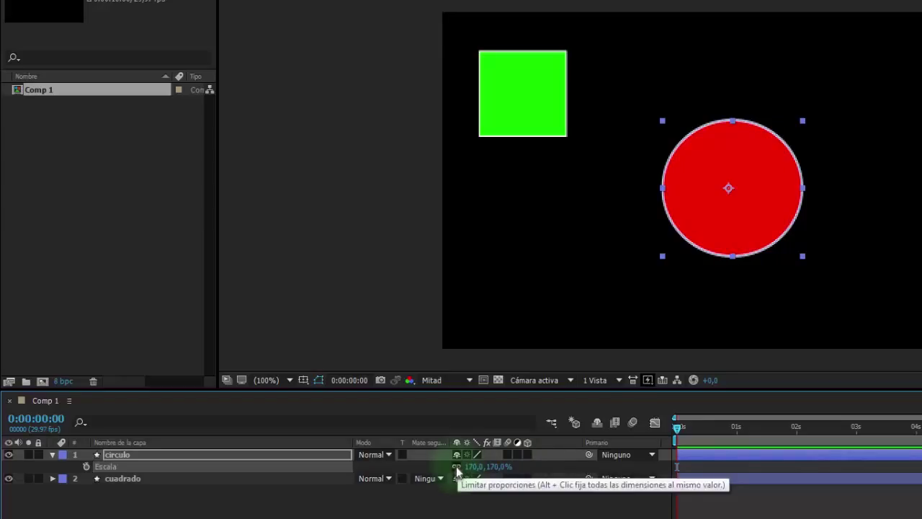
Unlink the circulo layer's scale proportions, try changing its height independently, and relink the proportions at 164, 183%.
click(457, 470)
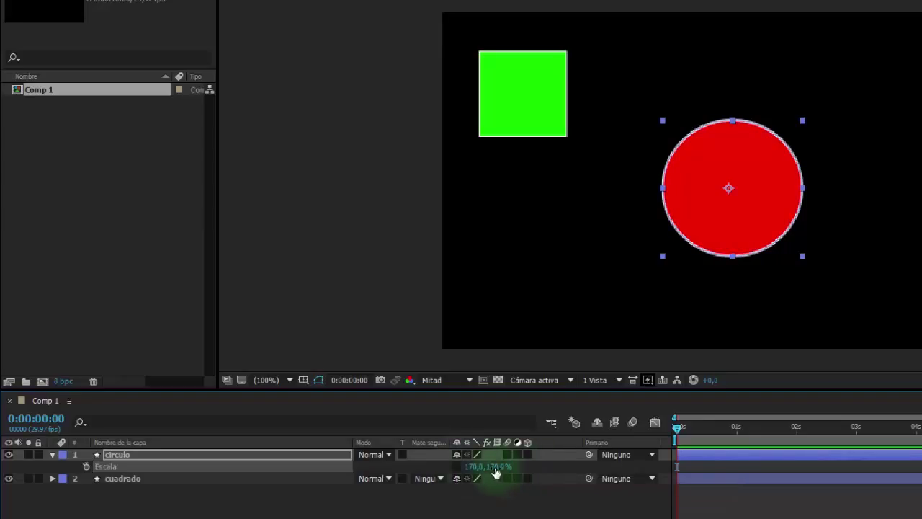
drag(490, 467, 567, 475)
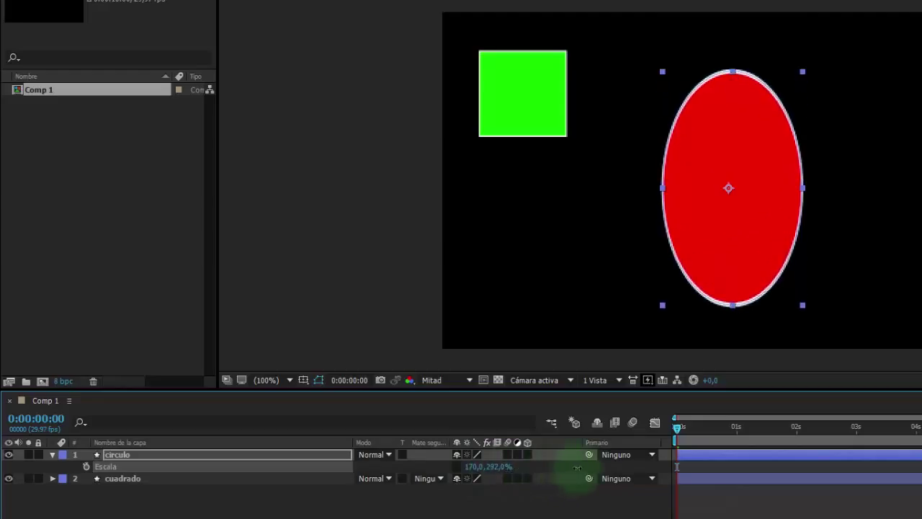
drag(508, 479, 494, 480)
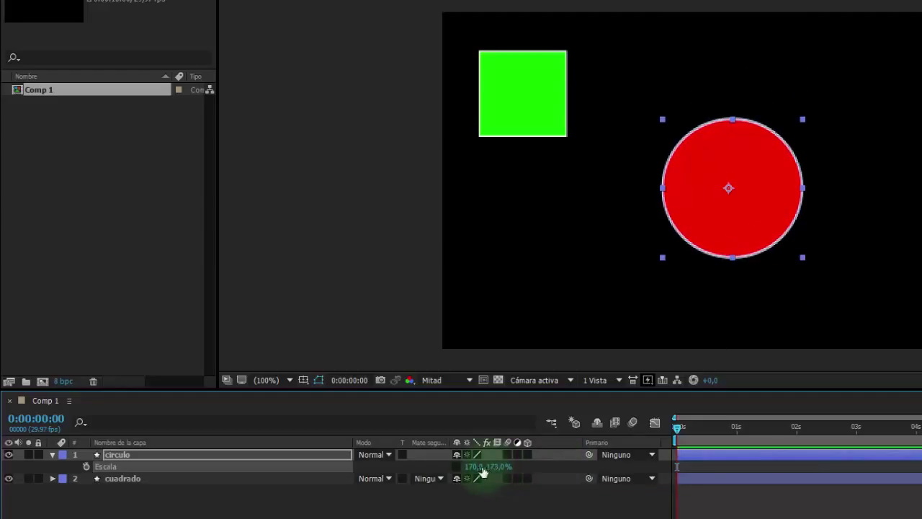
drag(483, 470, 511, 472)
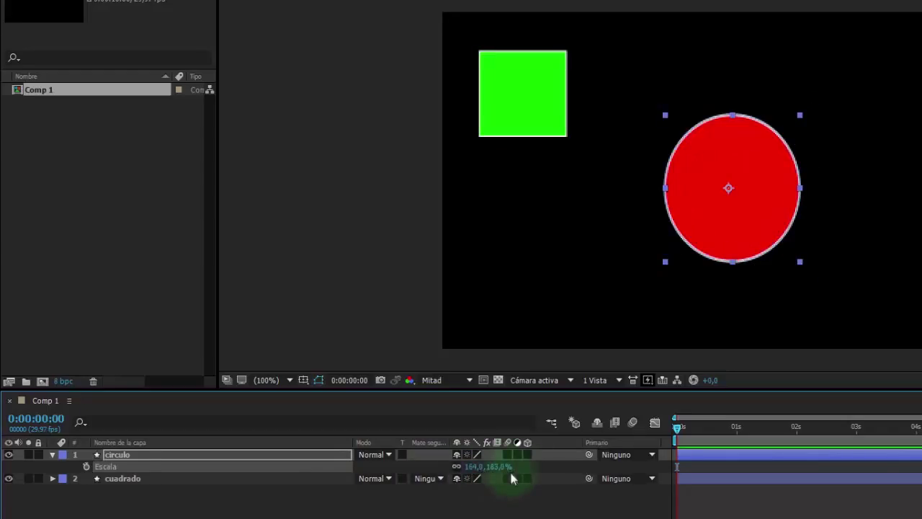
Try the circulo layer as a 3D layer scaled to 199.3, 179, 121%, and switch it back to 2D.
click(137, 459)
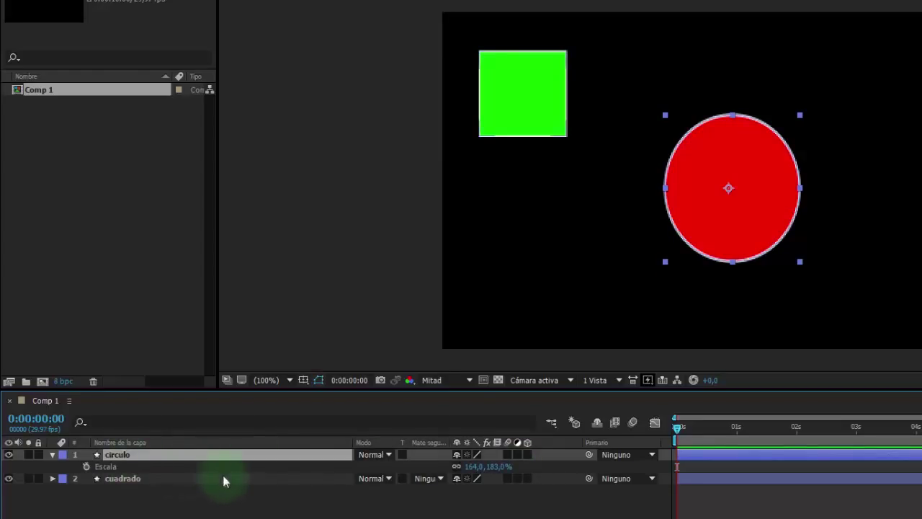
click(528, 454)
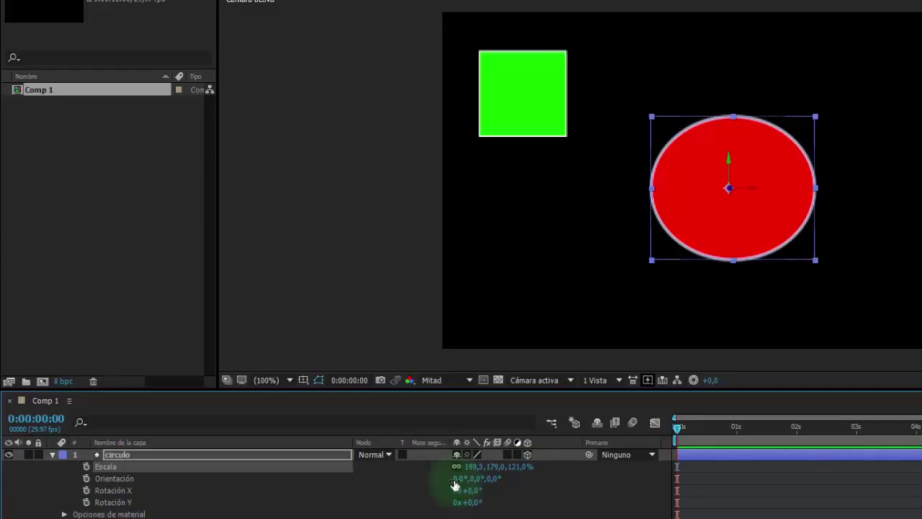
click(457, 480)
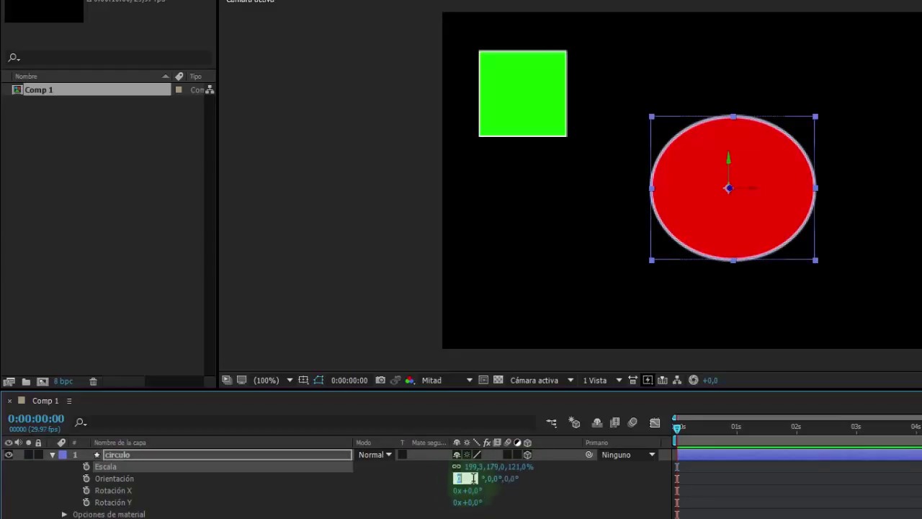
key(Tab)
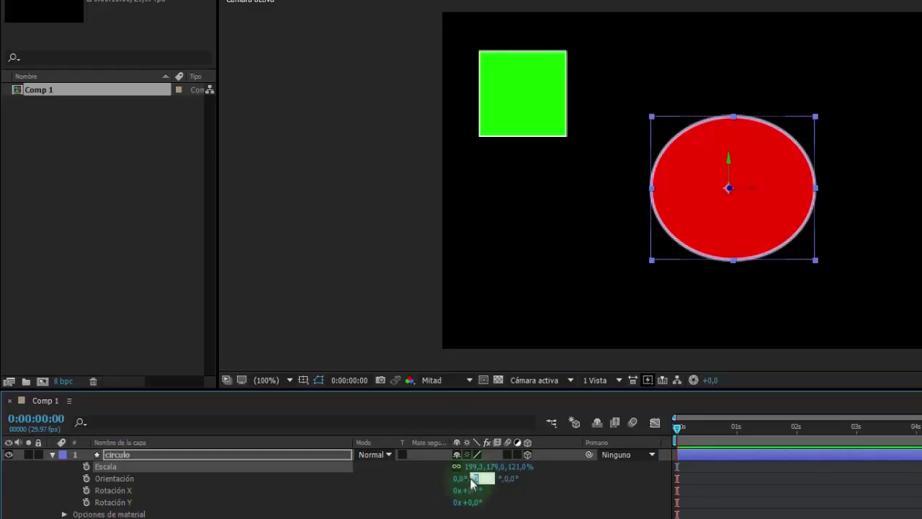
click(533, 500)
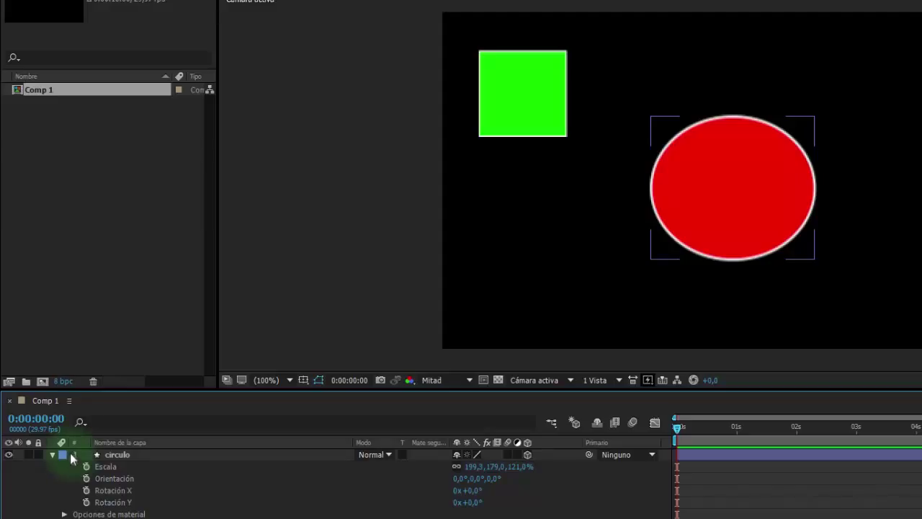
click(528, 455)
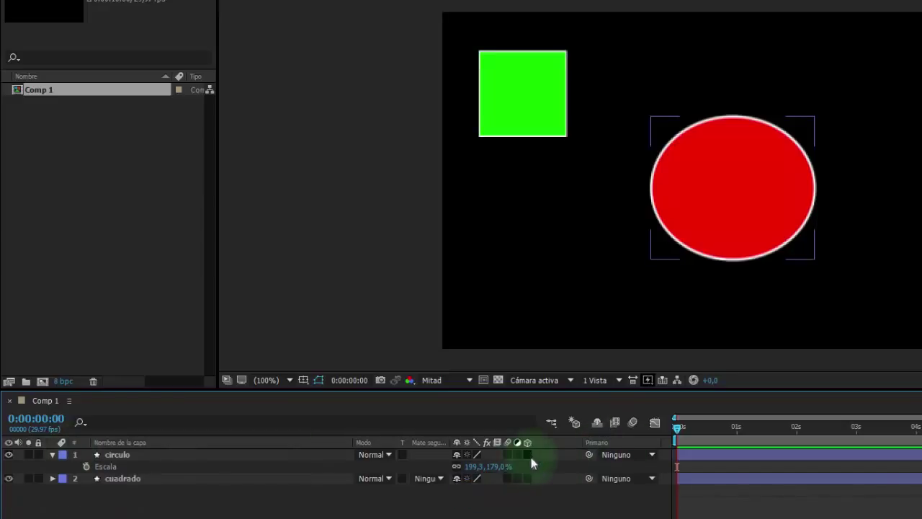
Reveal only the Rotation property of the circulo layer and the Opacity property of the cuadrado layer.
click(136, 457)
key(s)
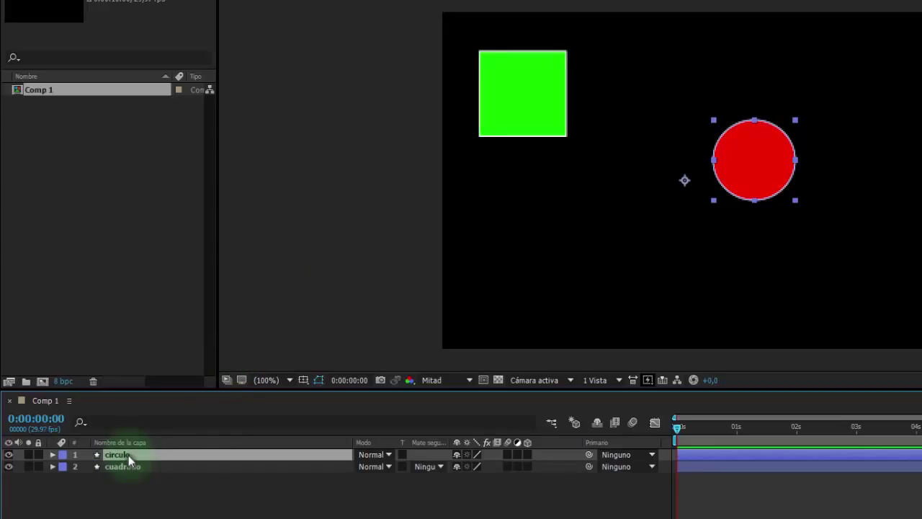
key(r)
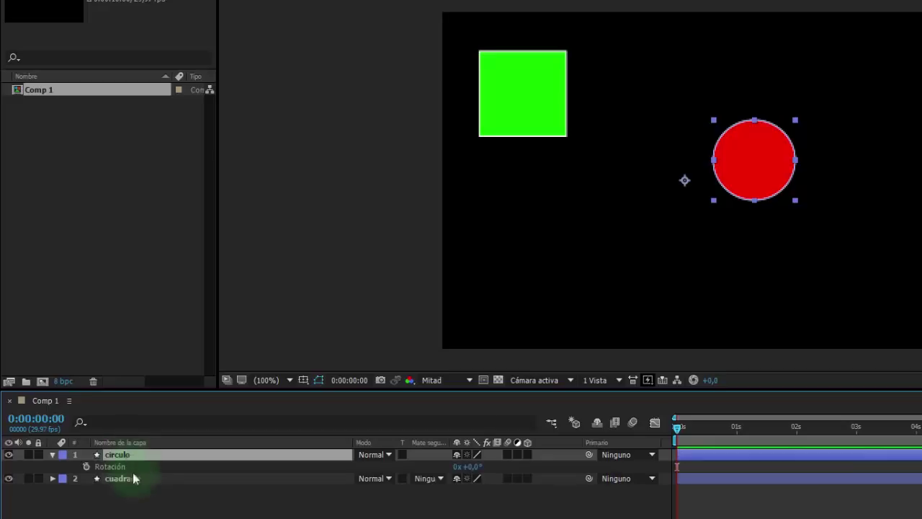
click(129, 479)
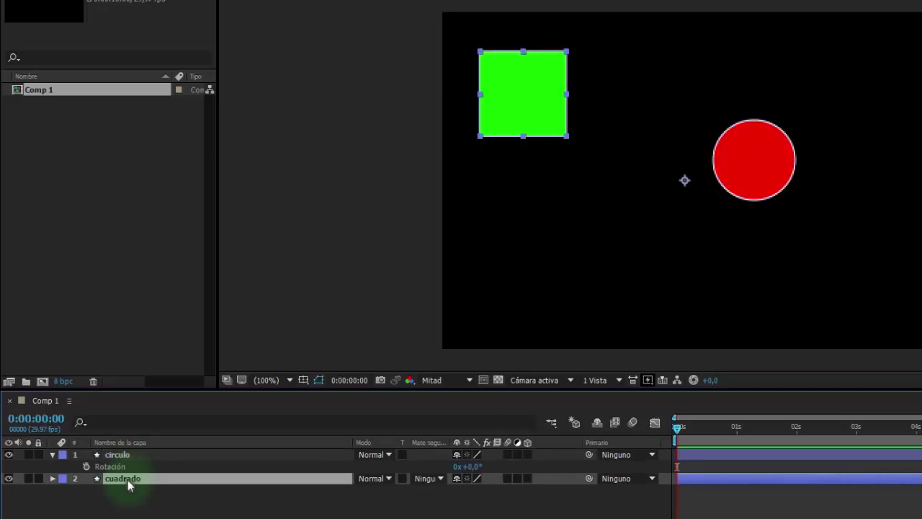
key(t)
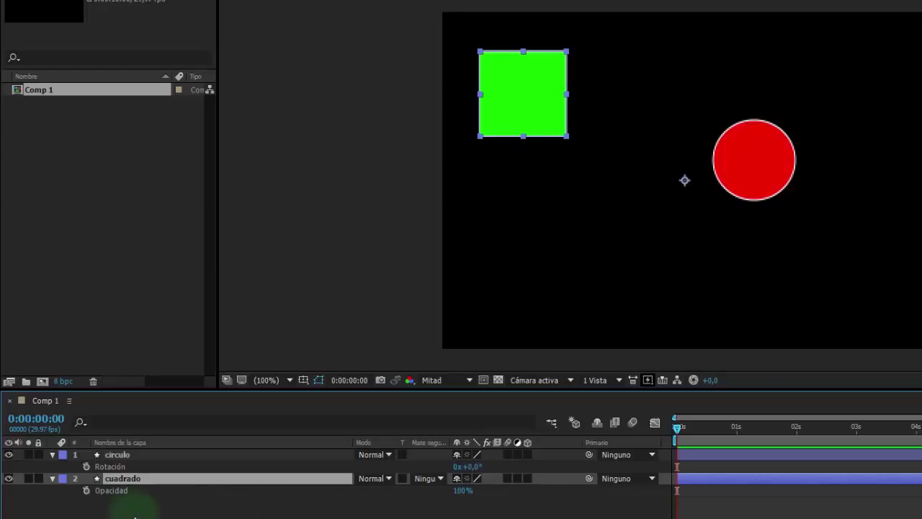
Link the cuadrado layer's opacity to the circulo layer's rotation with an expression, and return the rotation to 0 degrees after trying a small turn.
alt+click(86, 491)
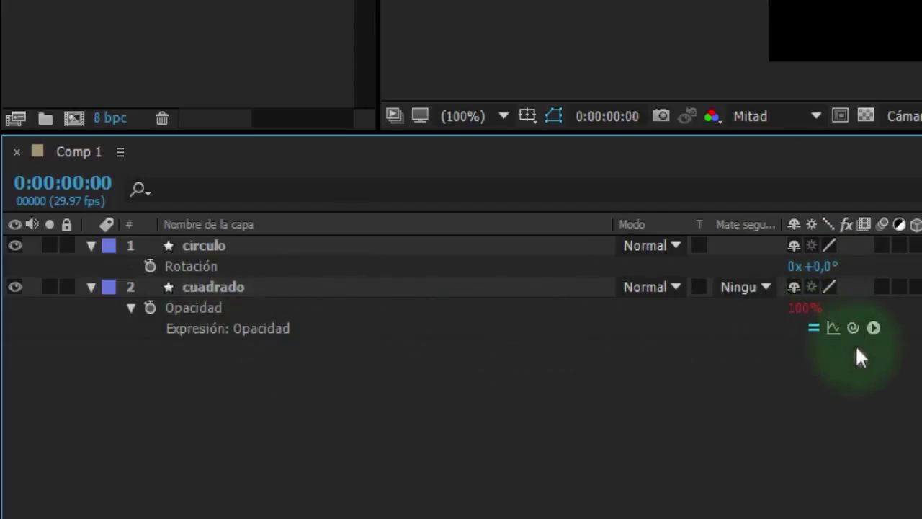
drag(855, 326, 190, 269)
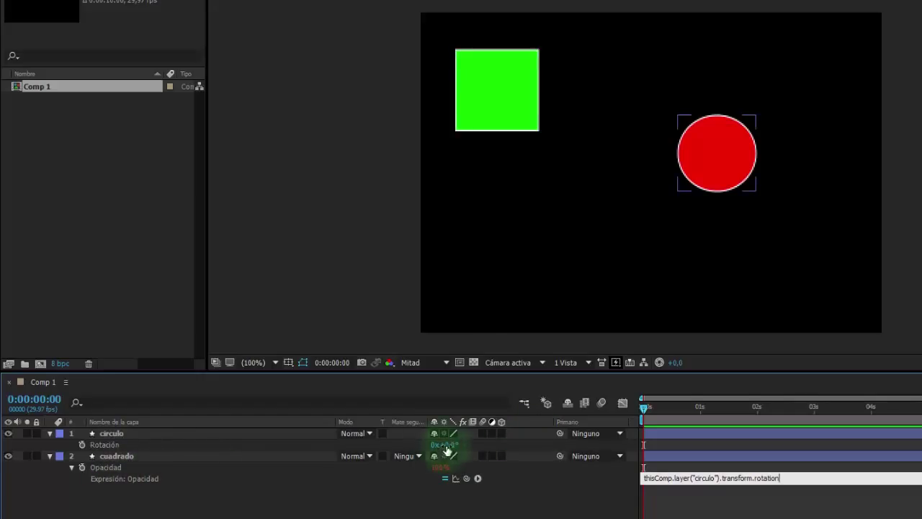
mouse_move(446, 445)
mouse_down()
mouse_move(474, 445)
mouse_move(443, 444)
mouse_up()
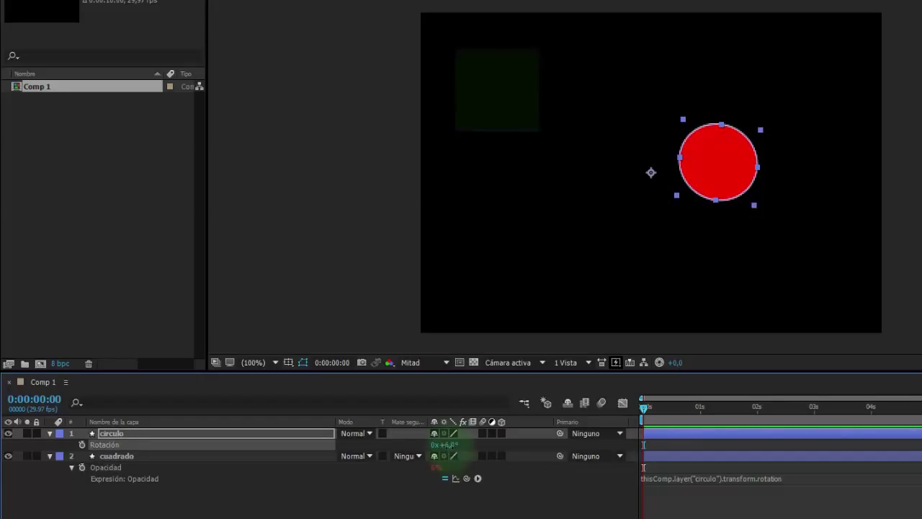
click(446, 445)
text(0)
click(448, 504)
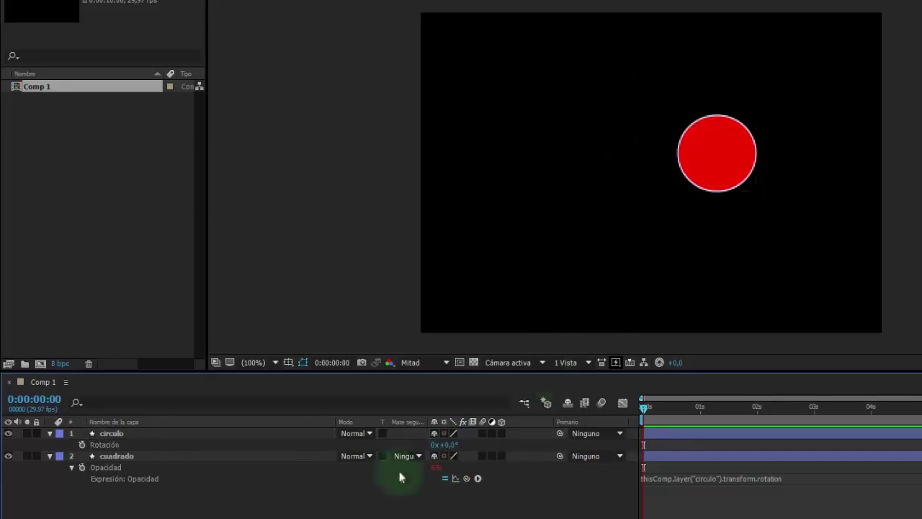
Move the circulo layer's anchor point to the circle's centre and set the layer's rotation to 74 degrees.
click(443, 433)
click(611, 286)
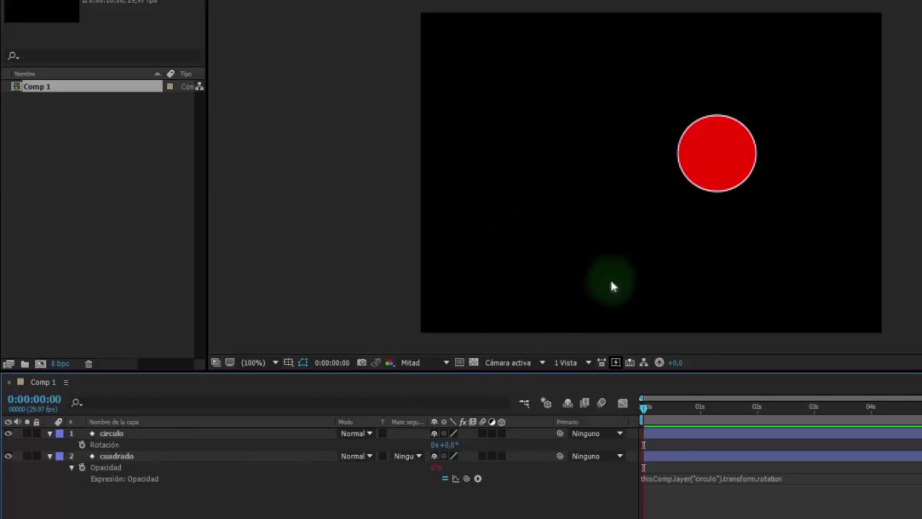
click(123, 433)
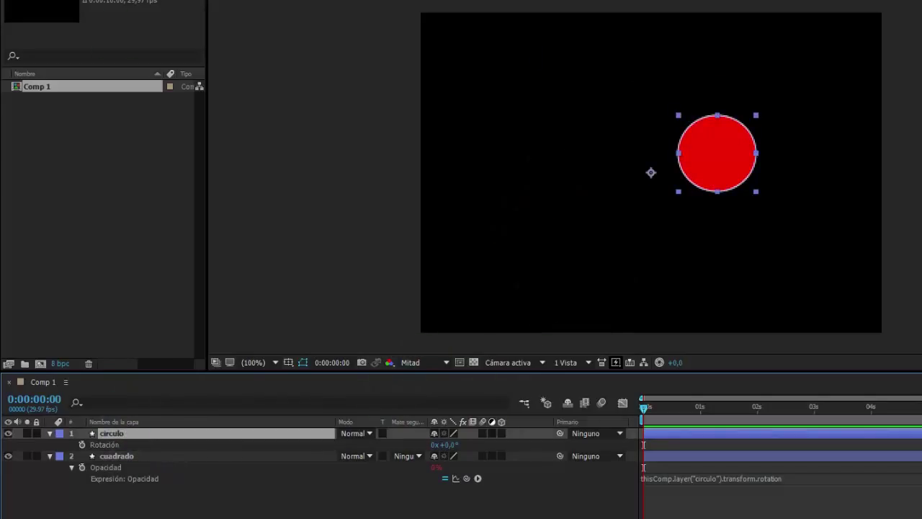
drag(651, 173, 716, 155)
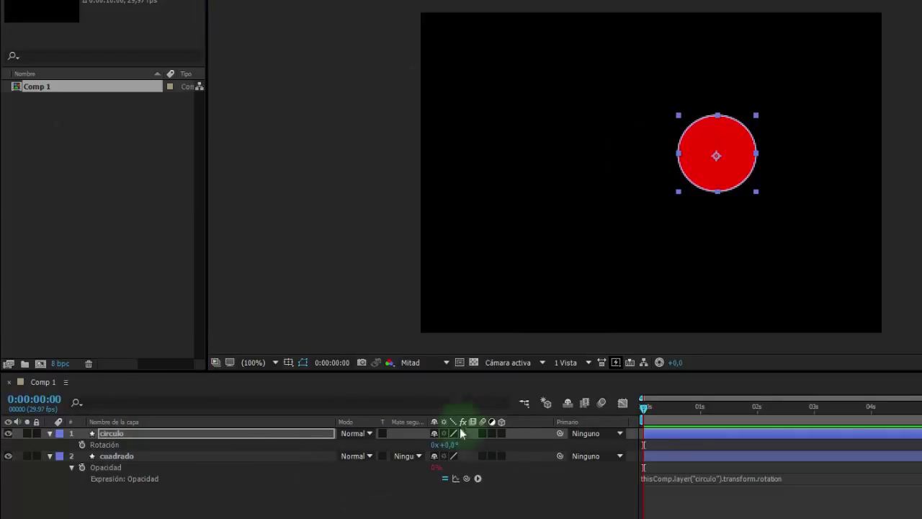
drag(453, 448, 495, 449)
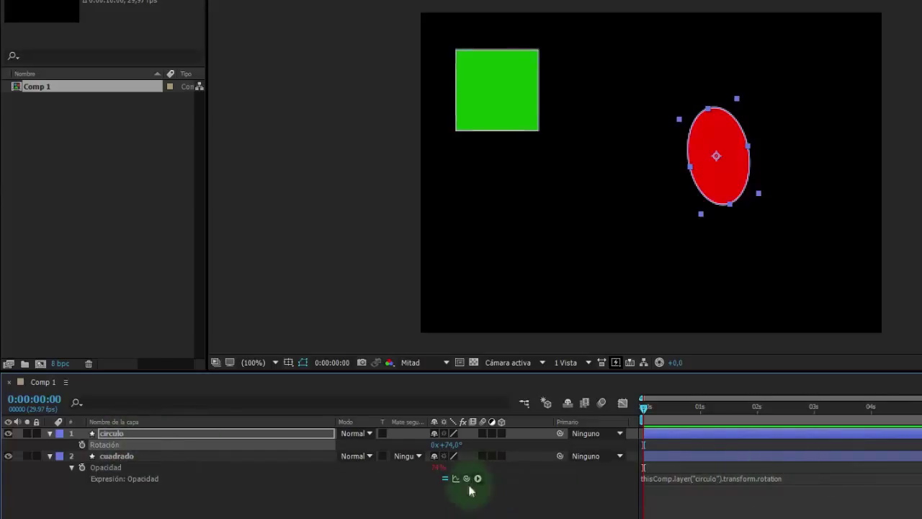
Examine the opacity expression that links the cuadrado layer to the circulo layer's rotation.
drag(467, 479, 106, 444)
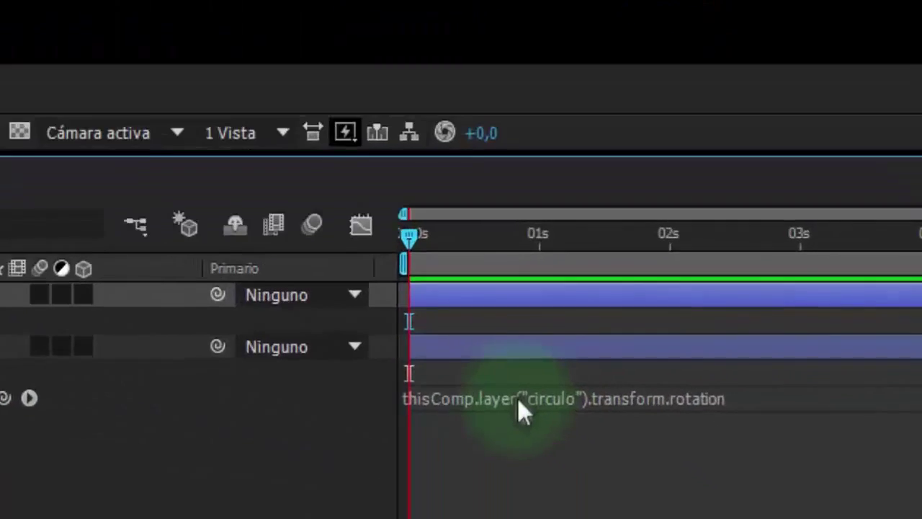
click(691, 477)
click(798, 336)
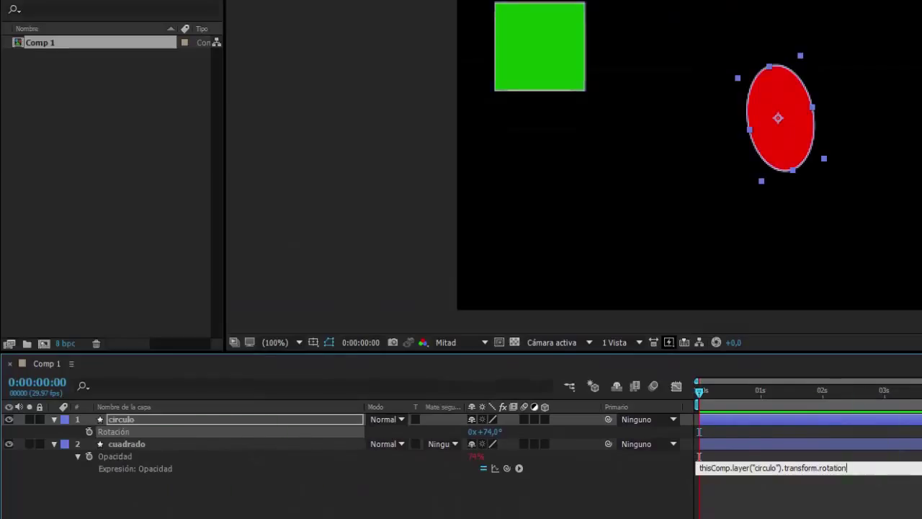
Remove the expression from the cuadrado layer's opacity and move its anchor point to the square's centre.
alt+click(89, 456)
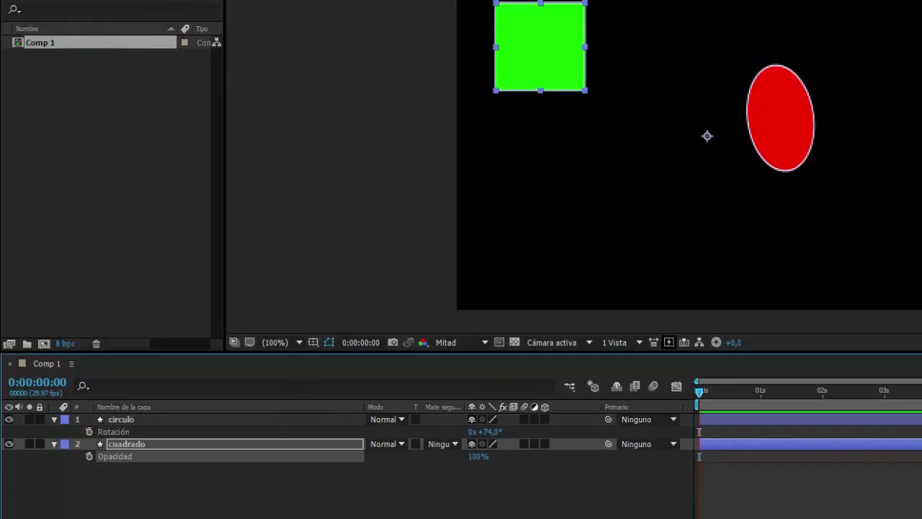
click(133, 419)
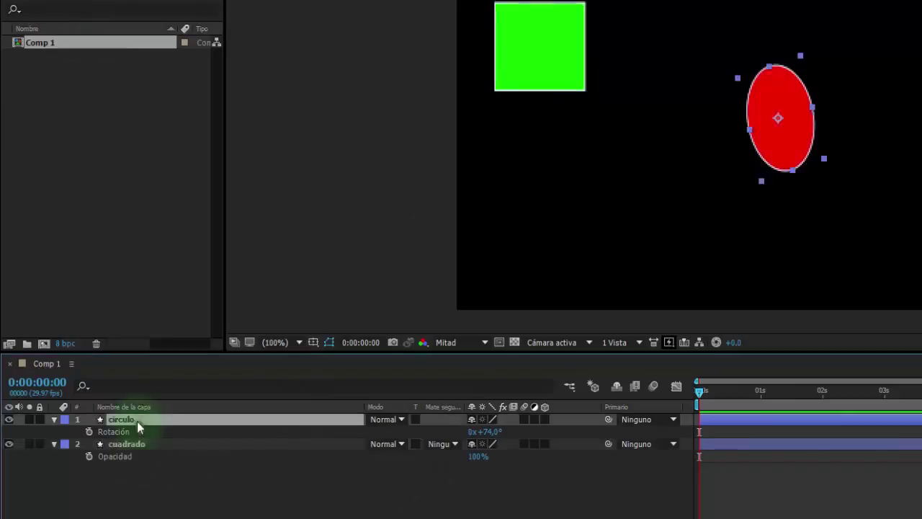
click(542, 51)
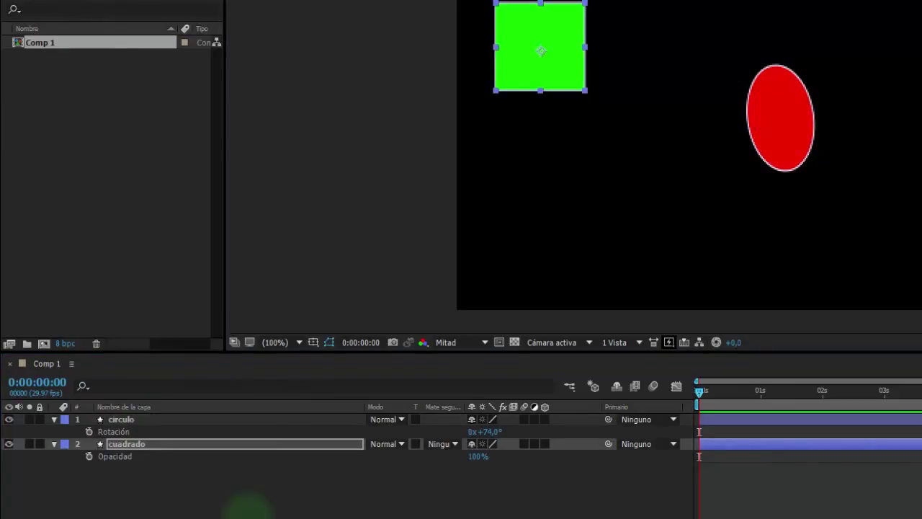
click(125, 419)
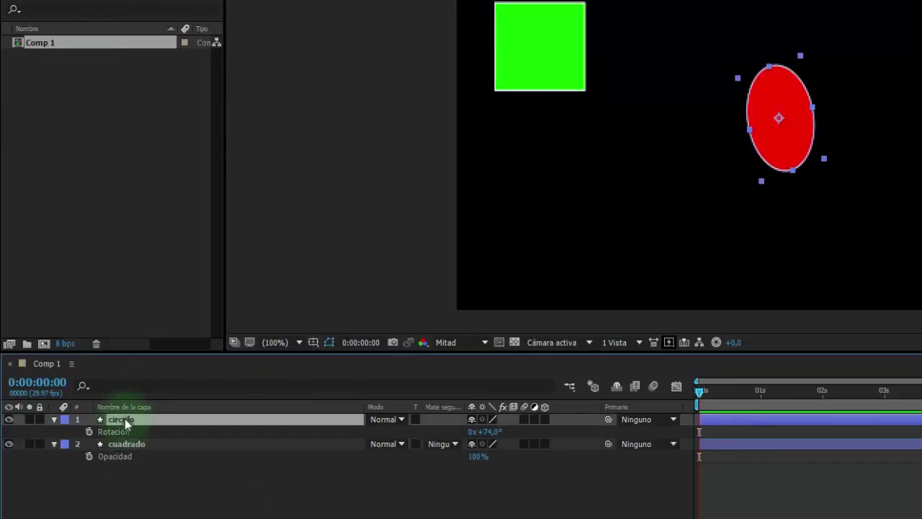
Link the cuadrado layer's position to the circulo layer's rotation with an expression, and set that rotation to 185 degrees.
click(117, 444)
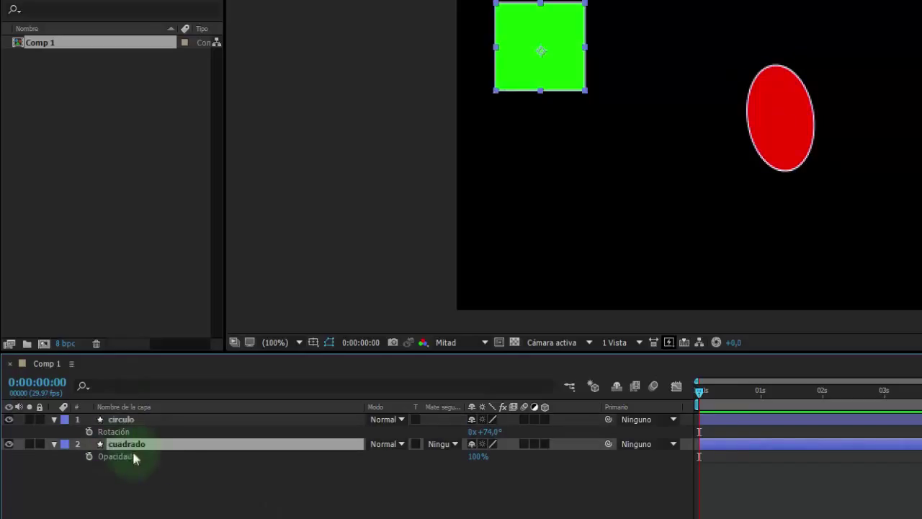
key(p)
alt+click(89, 457)
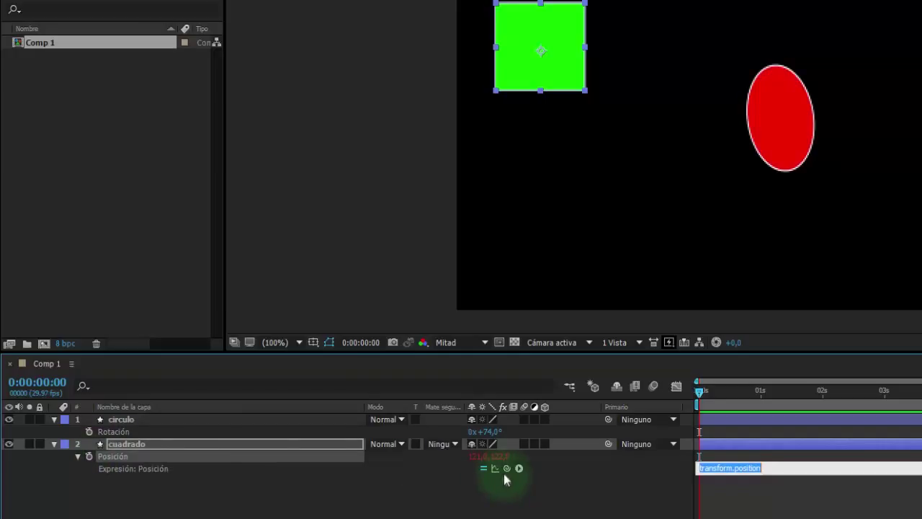
drag(508, 467, 113, 433)
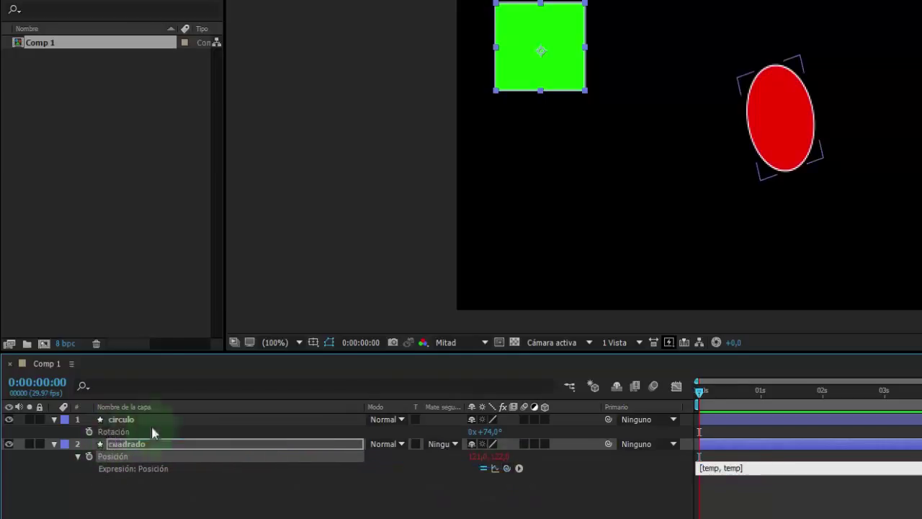
click(488, 494)
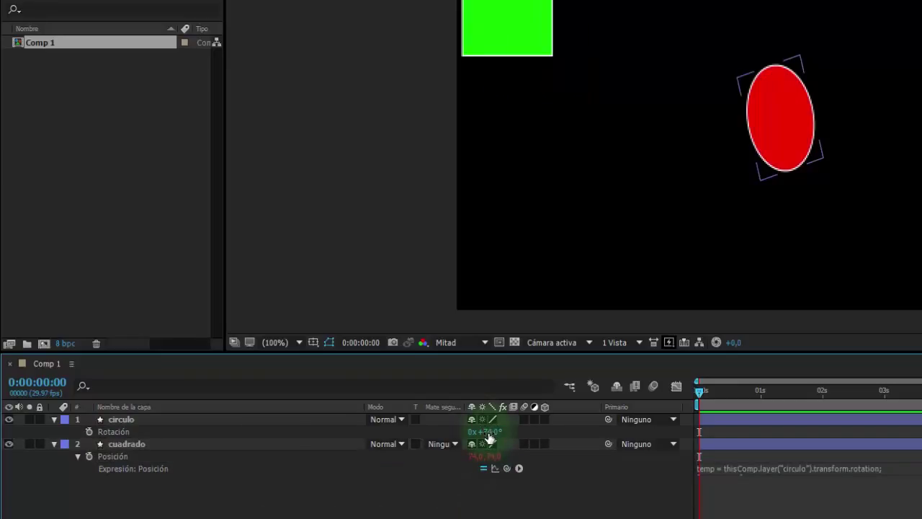
drag(489, 434, 583, 447)
Open the cuadrado layer's position expression, examine its temp variable and array code, and close it.
click(772, 468)
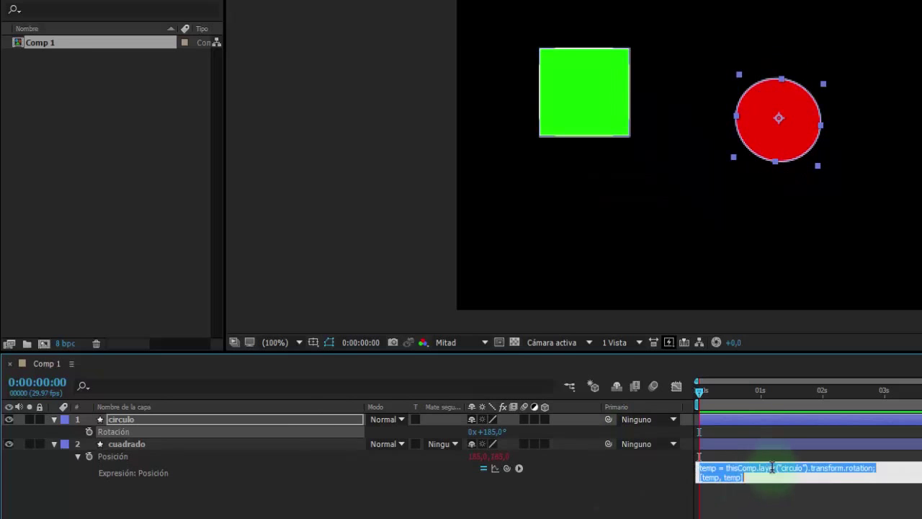
click(894, 479)
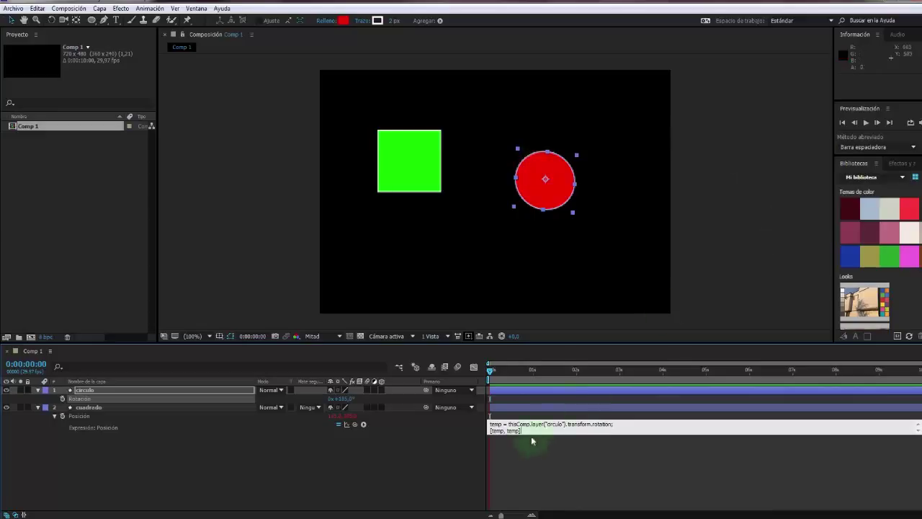
drag(540, 426, 380, 422)
click(422, 469)
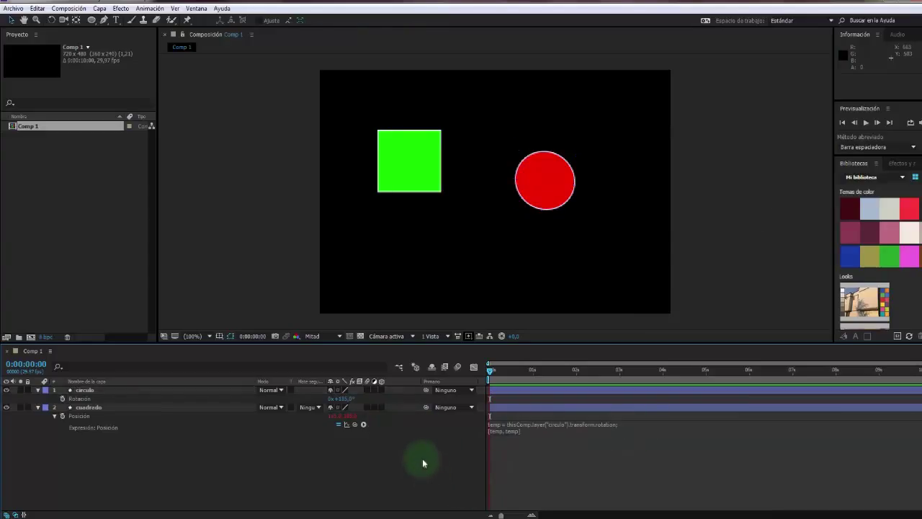